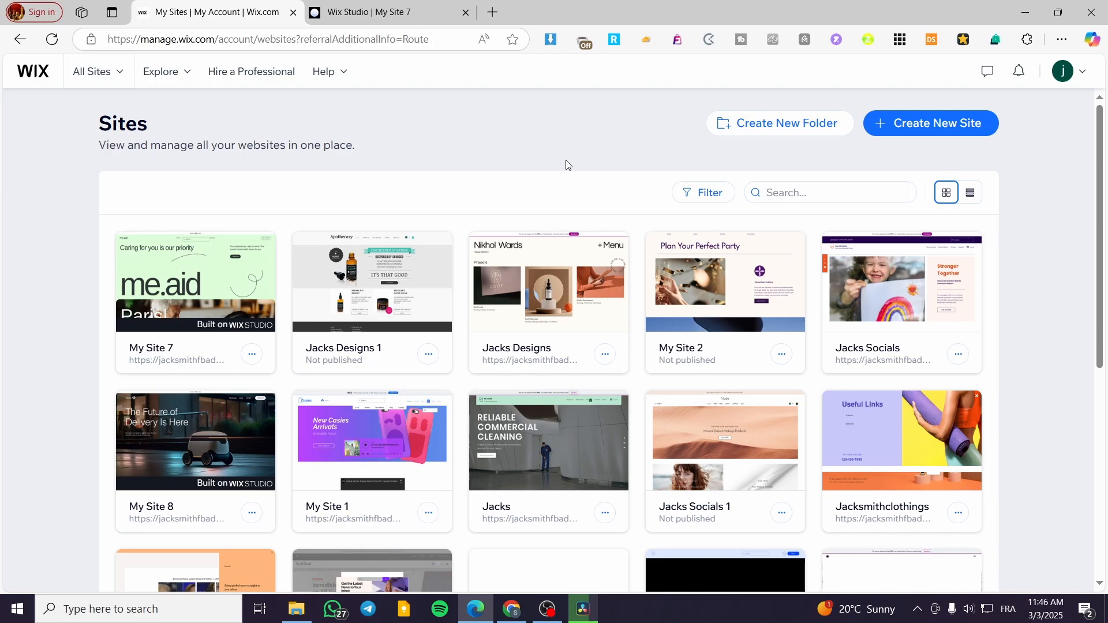
Step: View the new site creation page from the Sites overview in a separate tab and close it again
{"action": "mouse_move", "coordinate": [180, 284]}
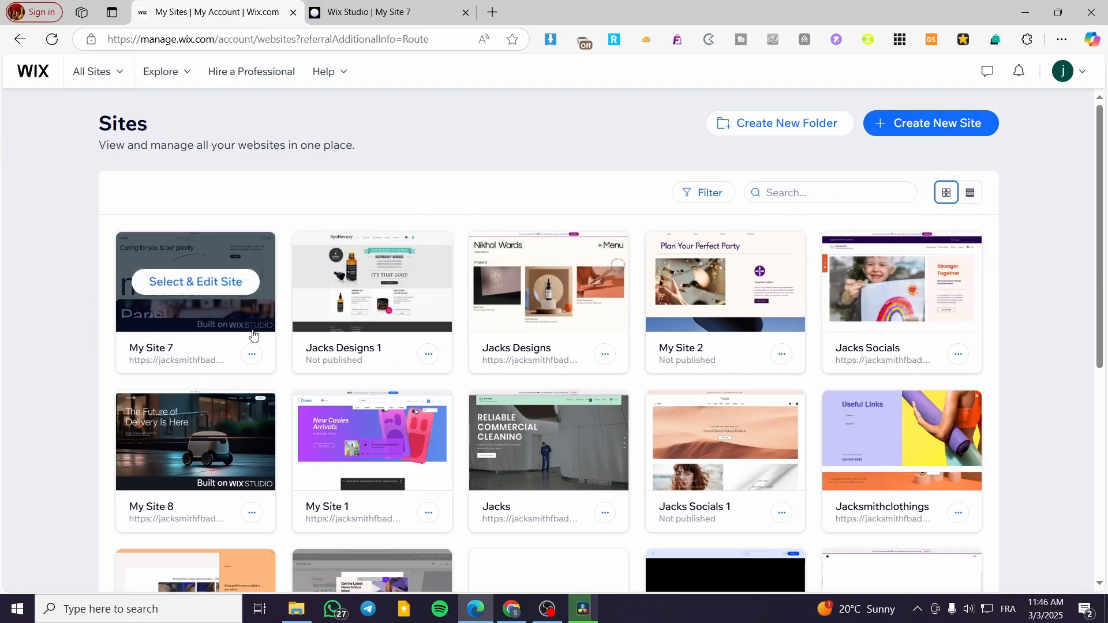
{"action": "right_click", "coordinate": [921, 123]}
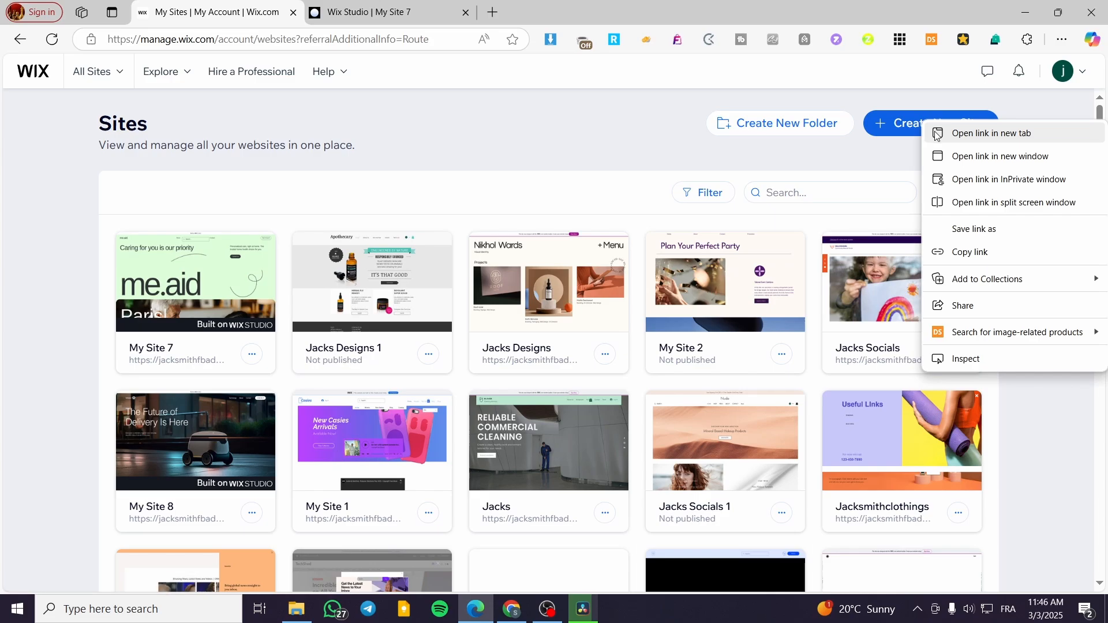
{"action": "left_click", "coordinate": [952, 133]}
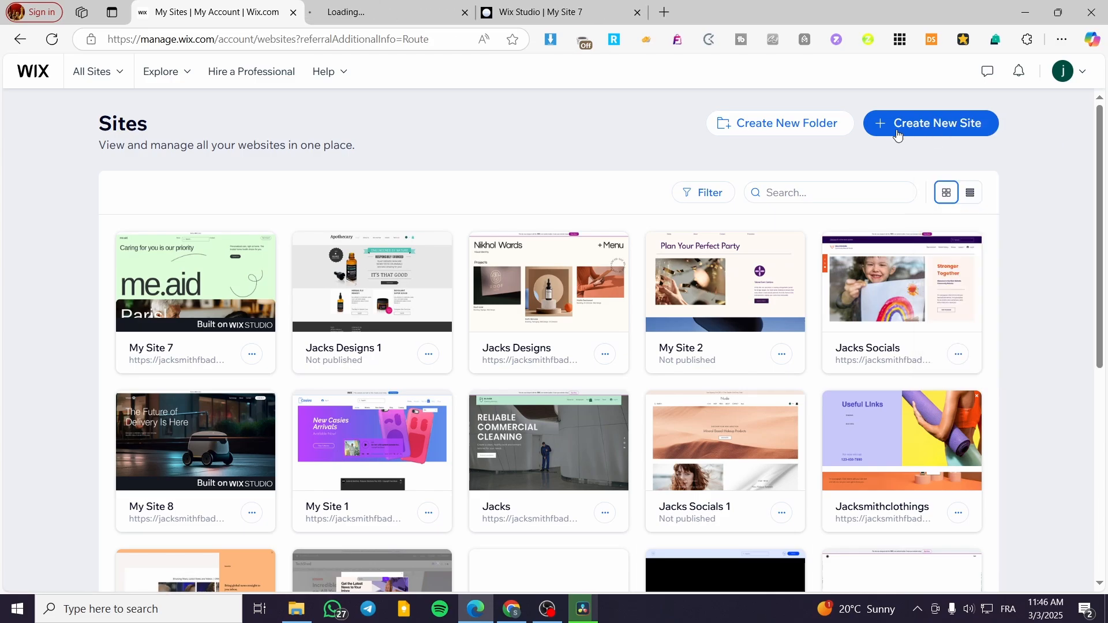
{"action": "left_click", "coordinate": [420, 8]}
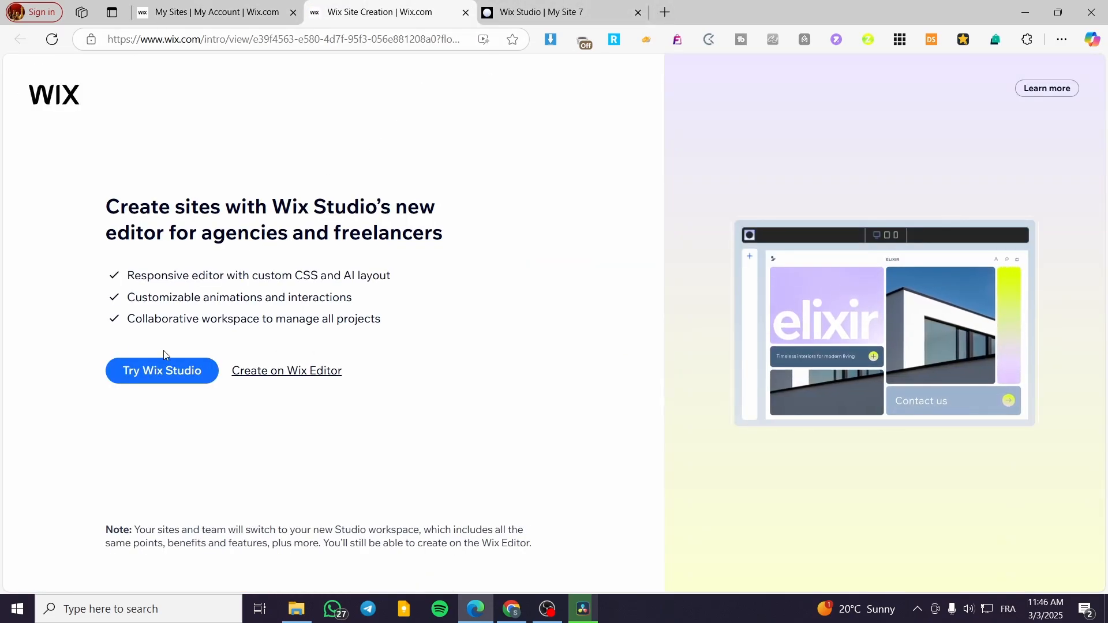
{"action": "left_click", "coordinate": [466, 13]}
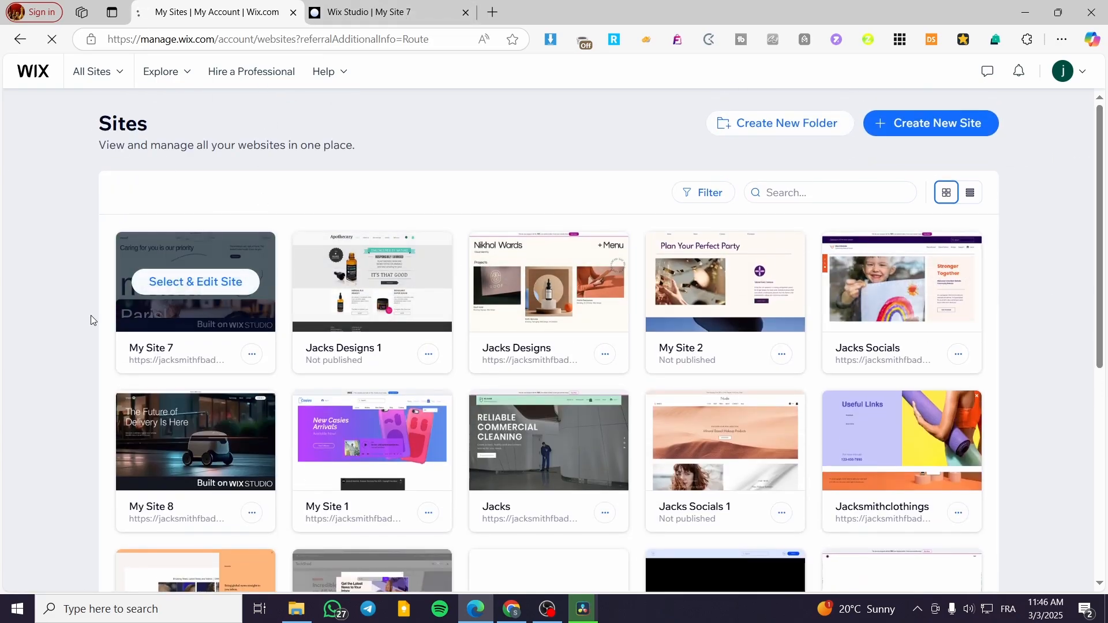
Step: Open the My Site 7 dashboard and look through its management sections, from Setup down to Developer Tools
{"action": "left_click", "coordinate": [187, 283]}
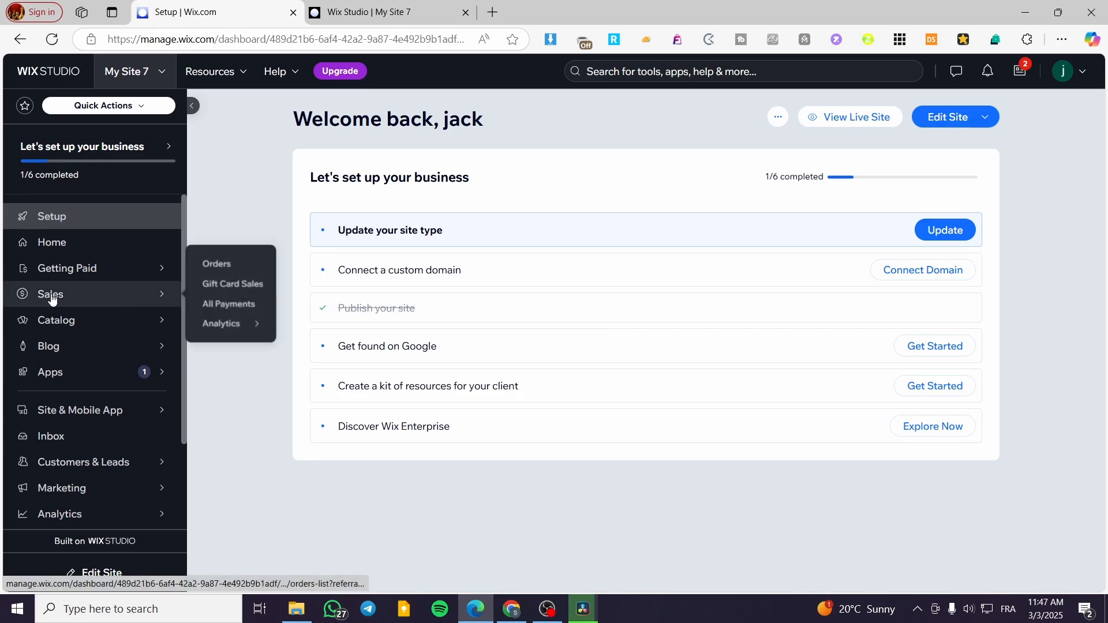
{"action": "scroll", "coordinate": [53, 299], "scroll_direction": "down", "scroll_amount": 3}
{"action": "scroll", "coordinate": [54, 299], "scroll_direction": "up", "scroll_amount": 3}
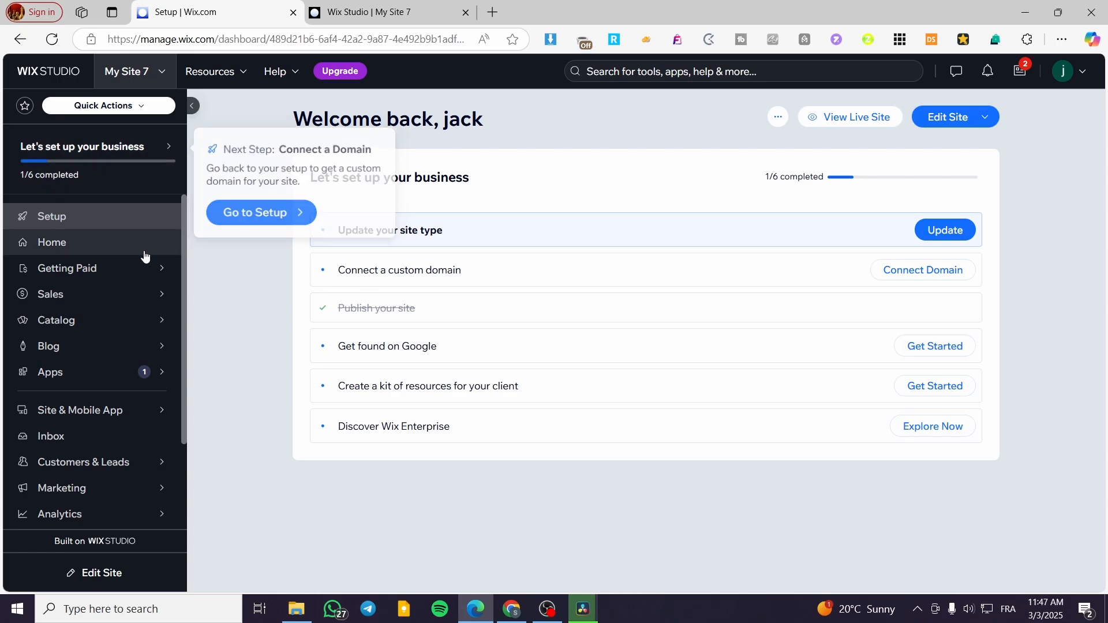
{"action": "mouse_move", "coordinate": [37, 345]}
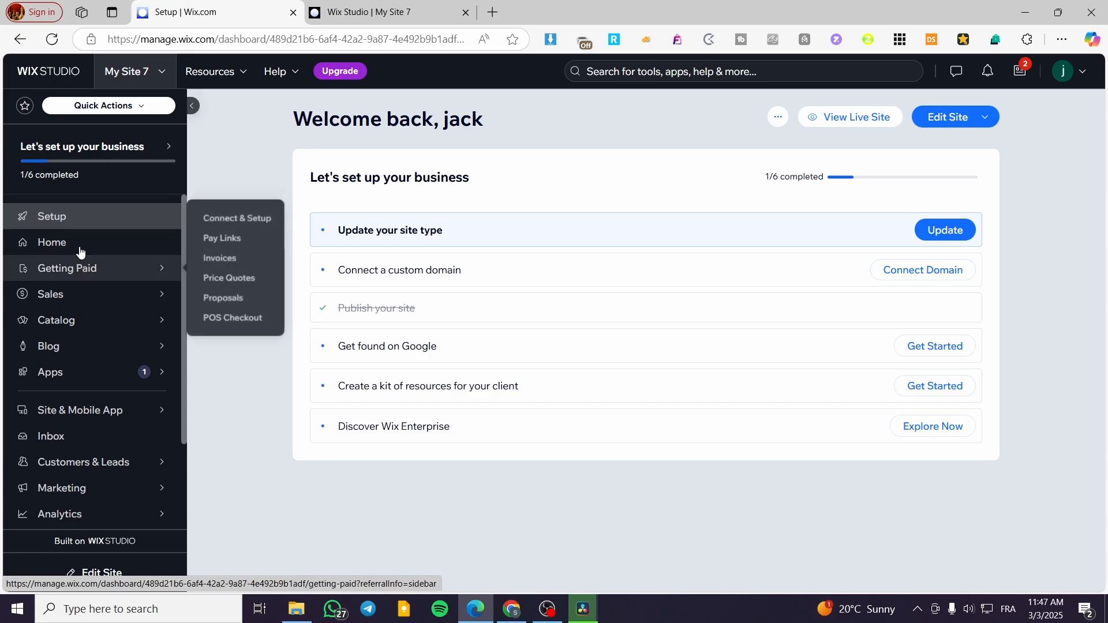
{"action": "scroll", "coordinate": [64, 263], "scroll_direction": "down", "scroll_amount": 1}
{"action": "scroll", "coordinate": [60, 267], "scroll_direction": "down", "scroll_amount": 1}
{"action": "scroll", "coordinate": [84, 329], "scroll_direction": "up", "scroll_amount": 2}
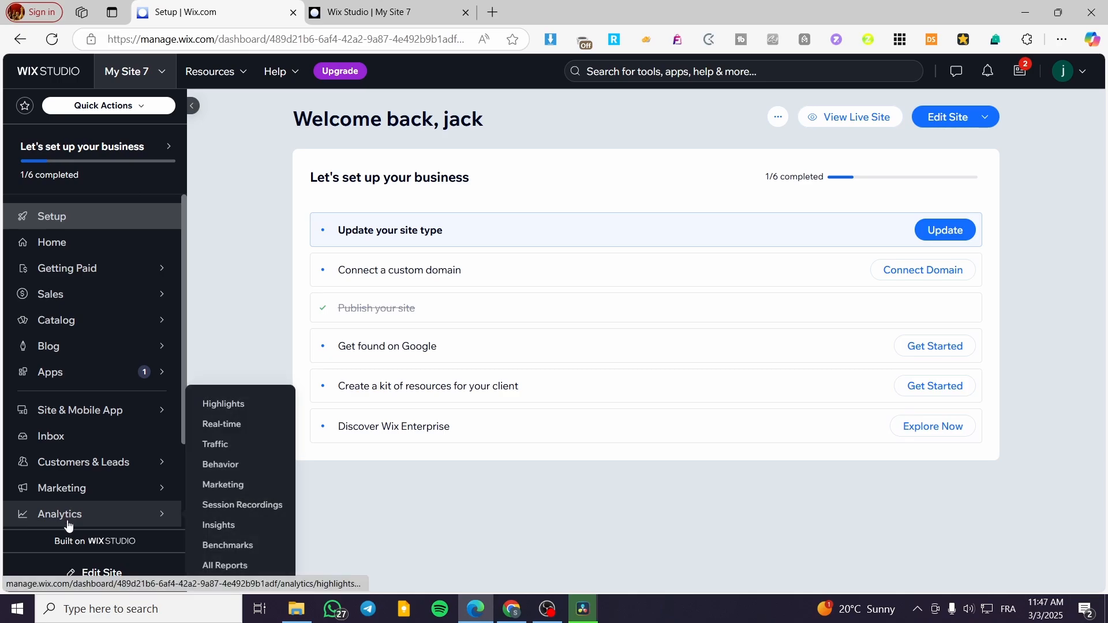
{"action": "scroll", "coordinate": [94, 374], "scroll_direction": "down", "scroll_amount": 2}
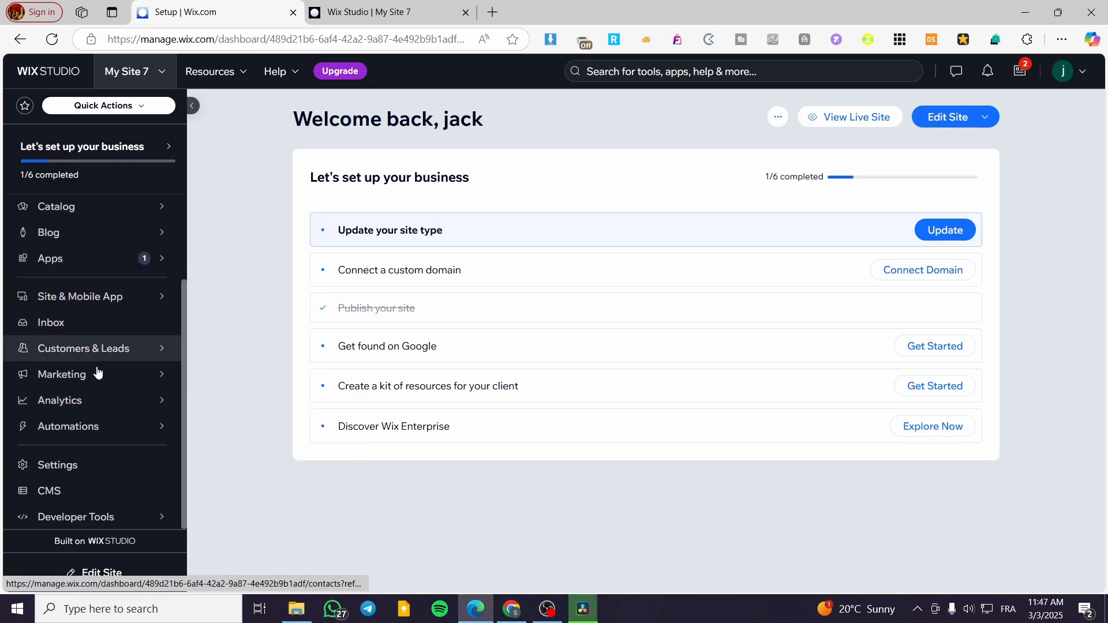
{"action": "scroll", "coordinate": [89, 400], "scroll_direction": "up", "scroll_amount": 2}
{"action": "scroll", "coordinate": [90, 401], "scroll_direction": "up", "scroll_amount": 1}
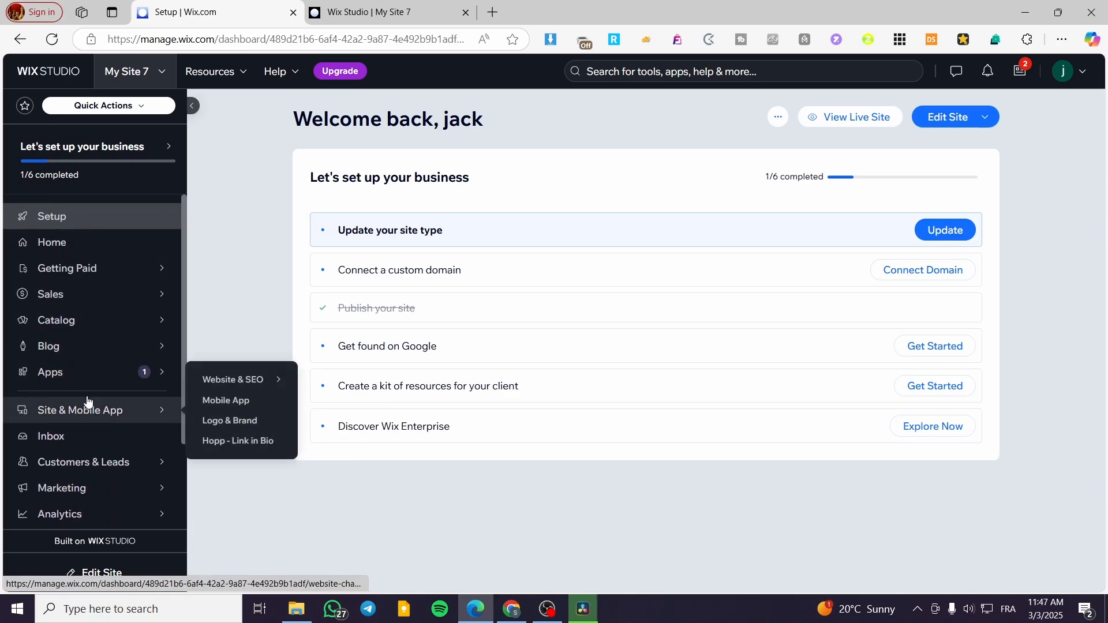
Step: Open My Site 7 for editing in Wix Studio and select the header section of the Home page
{"action": "left_click", "coordinate": [962, 125]}
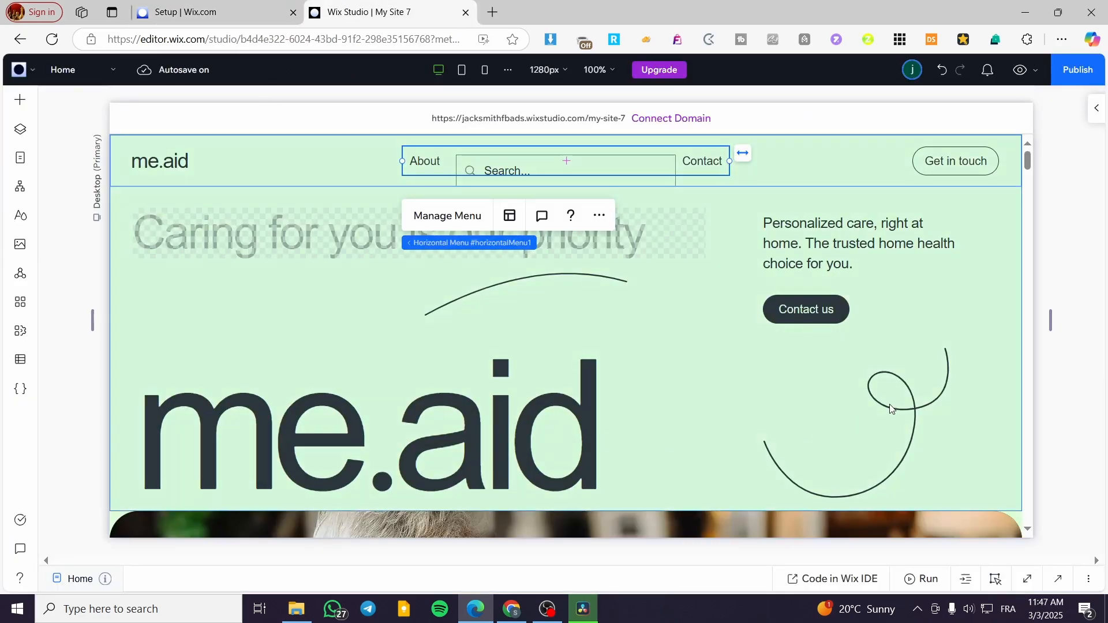
{"action": "left_click", "coordinate": [1090, 222]}
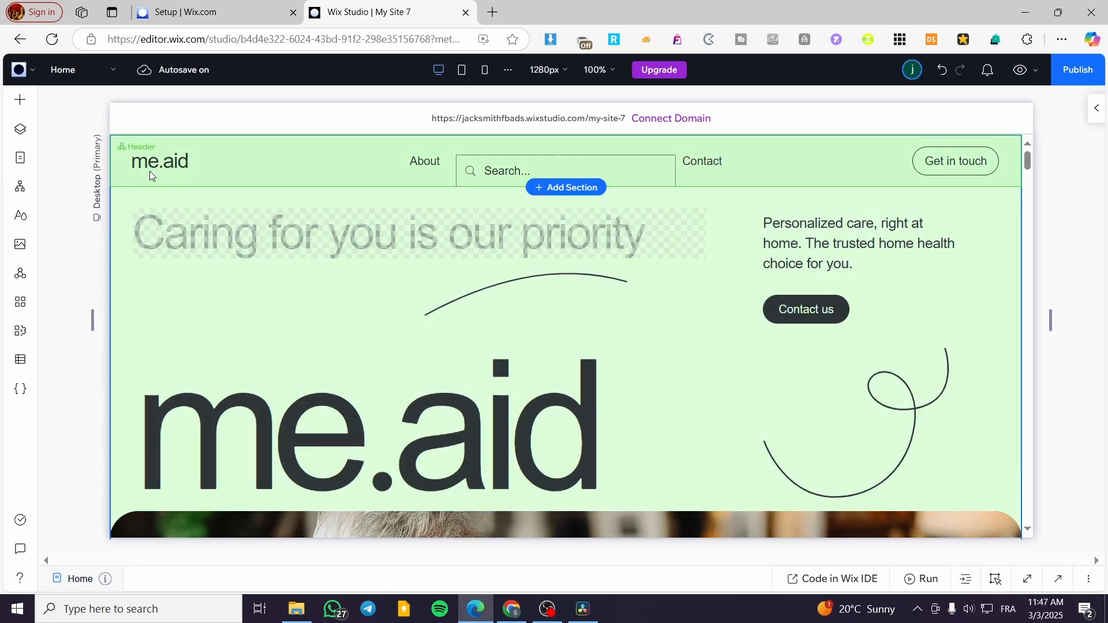
{"action": "left_click", "coordinate": [279, 164]}
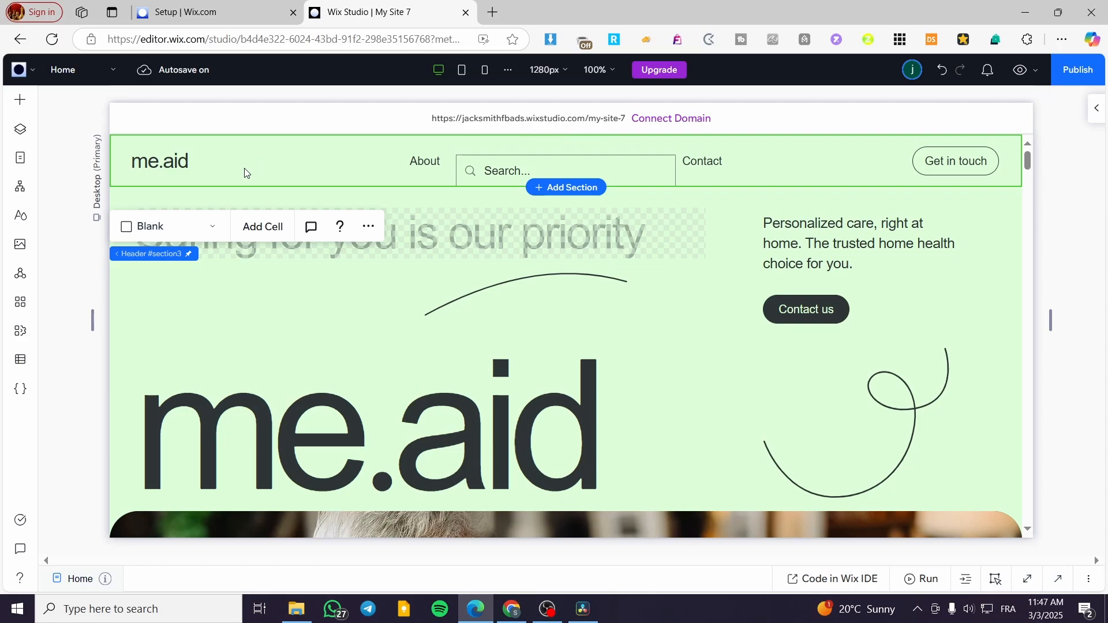
Step: Move the header search bar beside the me.aid logo and place the horizontal menu between it and the Get in touch button
{"action": "left_click_drag", "start_coordinate": [711, 163], "coordinate": [865, 156]}
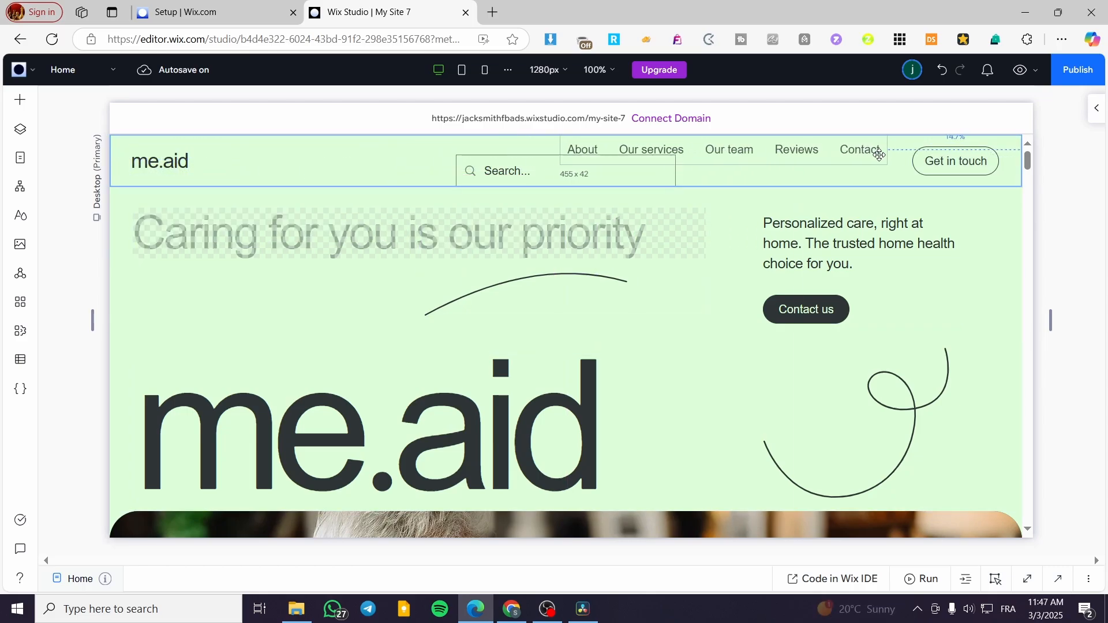
{"action": "left_click", "coordinate": [488, 168]}
{"action": "left_click_drag", "start_coordinate": [488, 168], "coordinate": [266, 160]}
{"action": "left_click", "coordinate": [627, 154]}
{"action": "left_click_drag", "start_coordinate": [626, 155], "coordinate": [541, 165]}
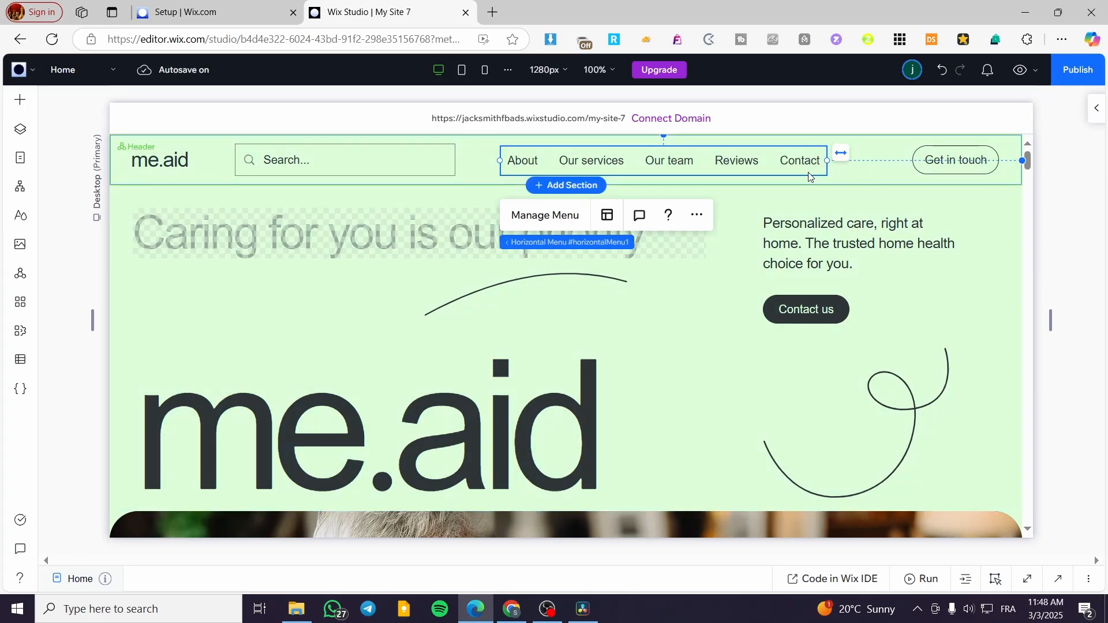
{"action": "left_click_drag", "start_coordinate": [779, 170], "coordinate": [793, 276]}
{"action": "left_click_drag", "start_coordinate": [724, 263], "coordinate": [720, 160]}
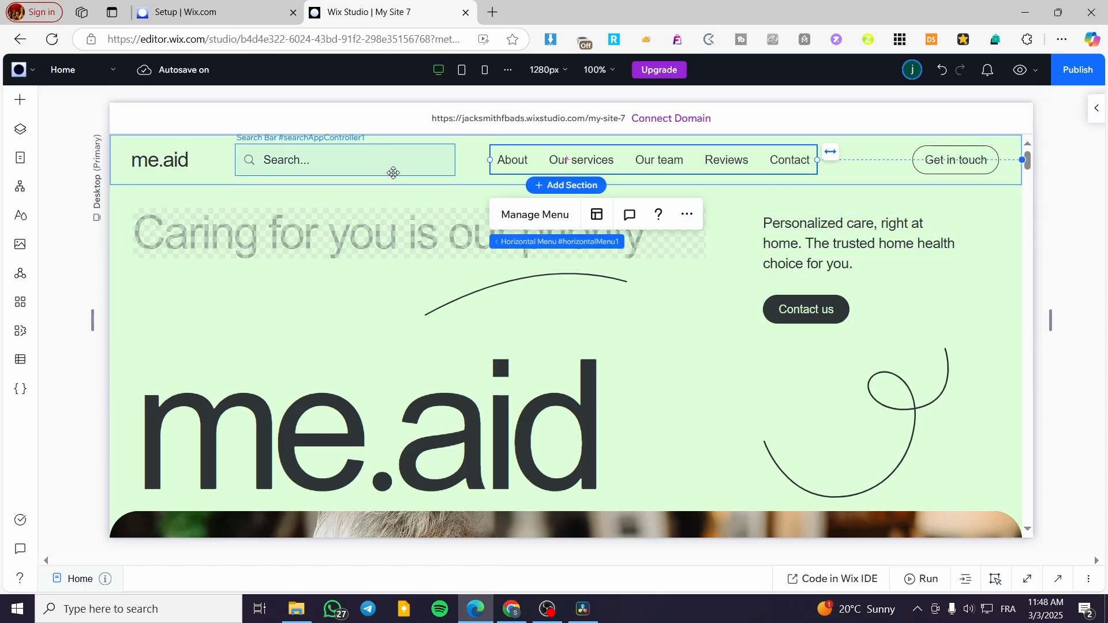
Step: Check the Home page down to its footer and shift the header's horizontal menu slightly closer to the search bar
{"action": "left_click_drag", "start_coordinate": [1029, 166], "coordinate": [1028, 511]}
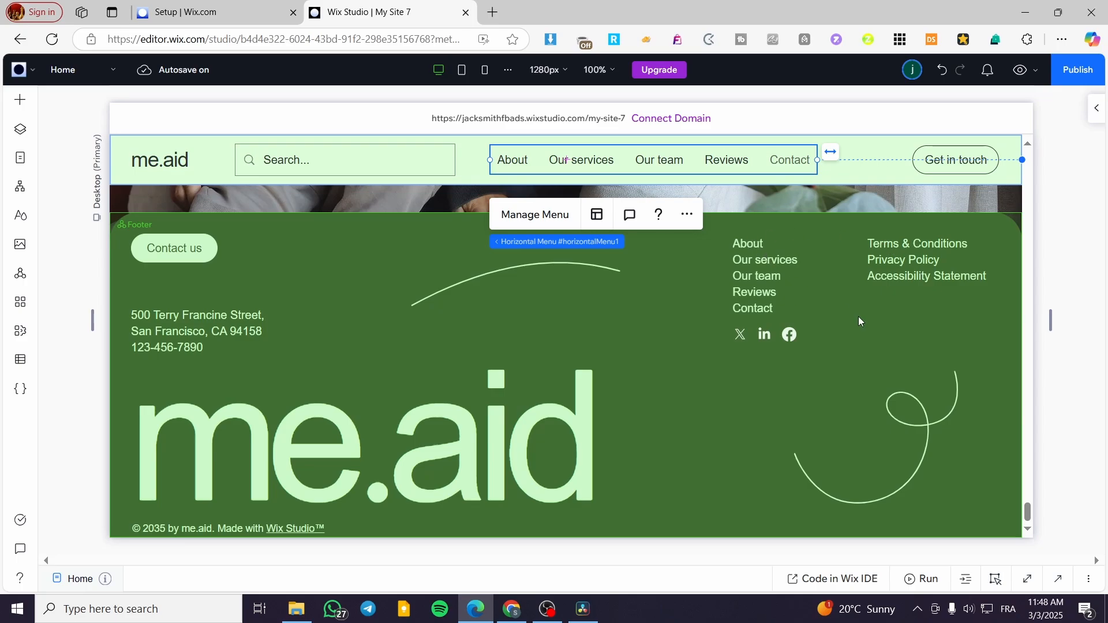
{"action": "left_click_drag", "start_coordinate": [1029, 510], "coordinate": [1028, 162]}
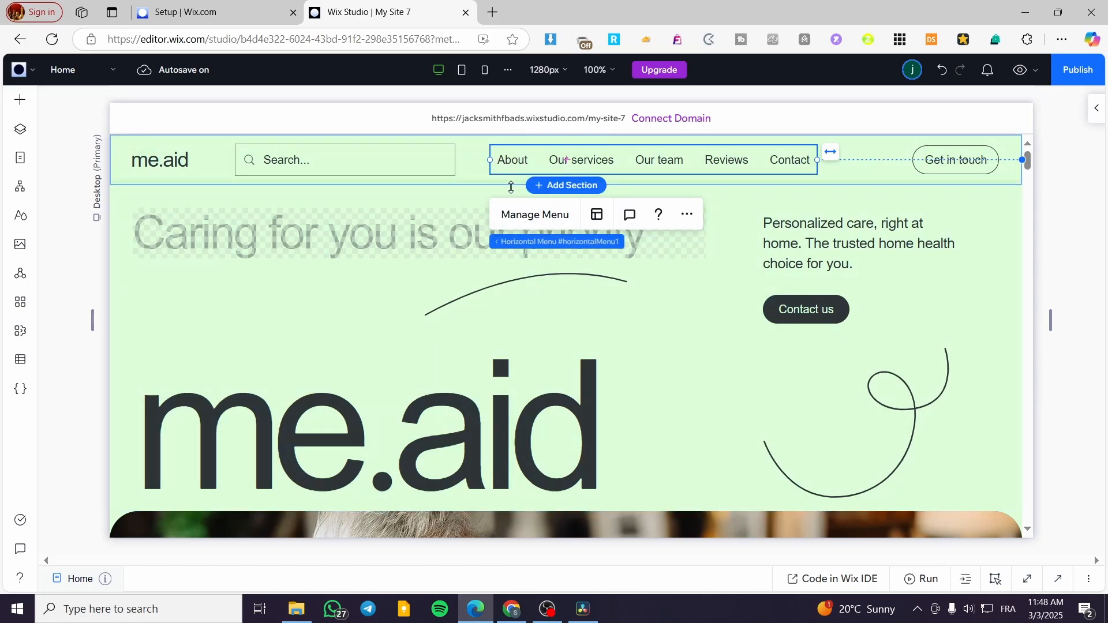
{"action": "left_click_drag", "start_coordinate": [516, 169], "coordinate": [509, 170]}
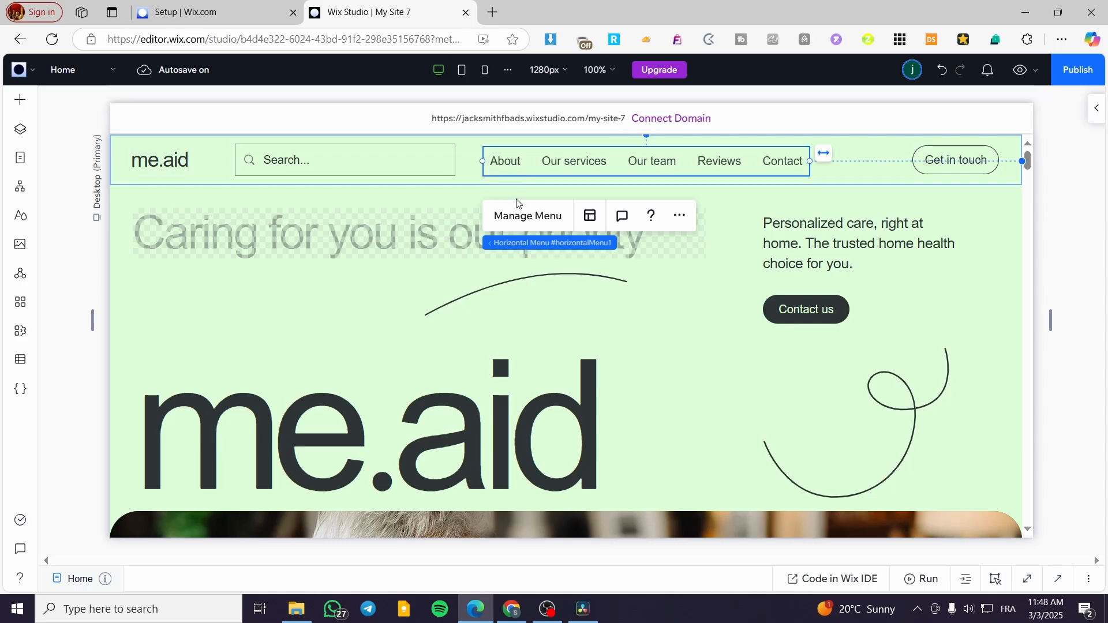
Step: Examine the horizontal menu's management settings, including the displayed menu choice and the item types that can be added
{"action": "left_click", "coordinate": [540, 226]}
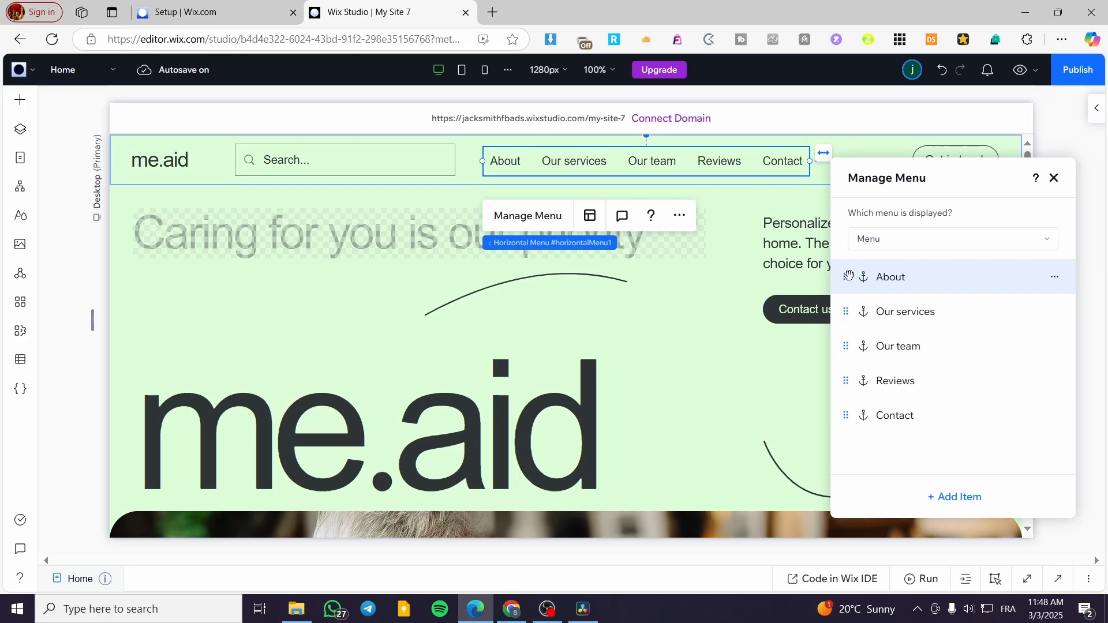
{"action": "left_click", "coordinate": [945, 240]}
{"action": "left_click", "coordinate": [945, 240]}
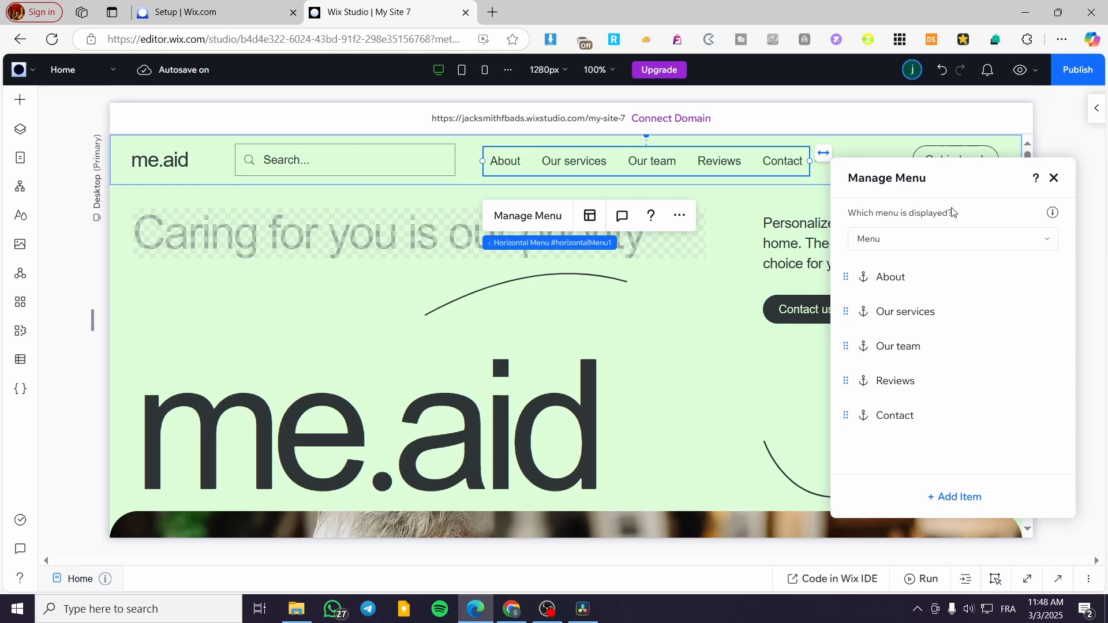
{"action": "left_click", "coordinate": [951, 248]}
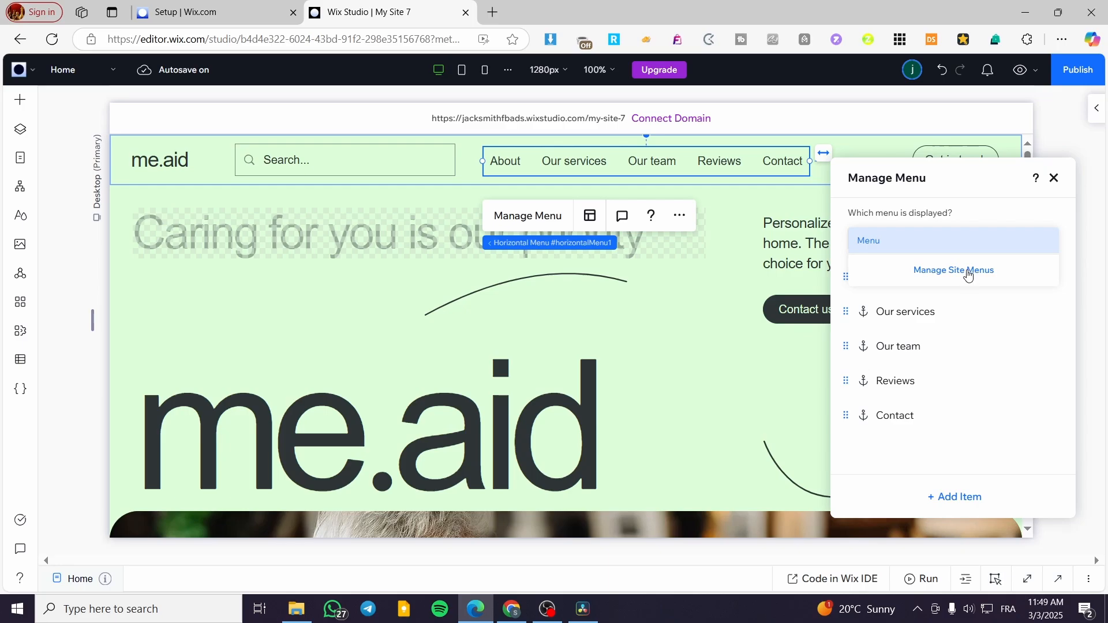
{"action": "left_click", "coordinate": [977, 500]}
{"action": "left_click", "coordinate": [976, 500]}
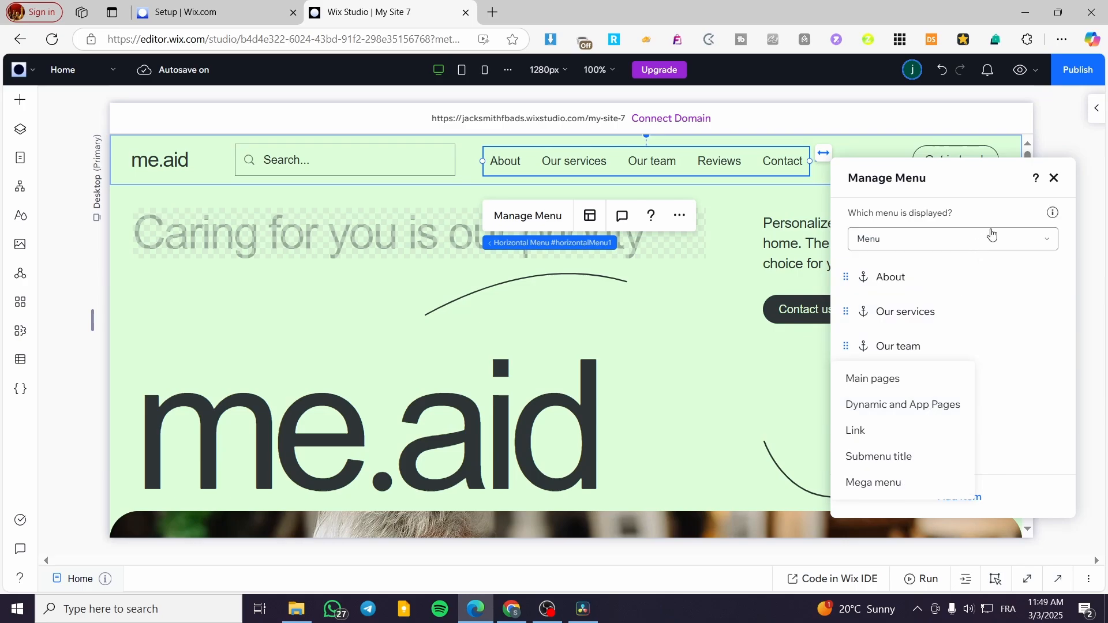
{"action": "left_click", "coordinate": [895, 181]}
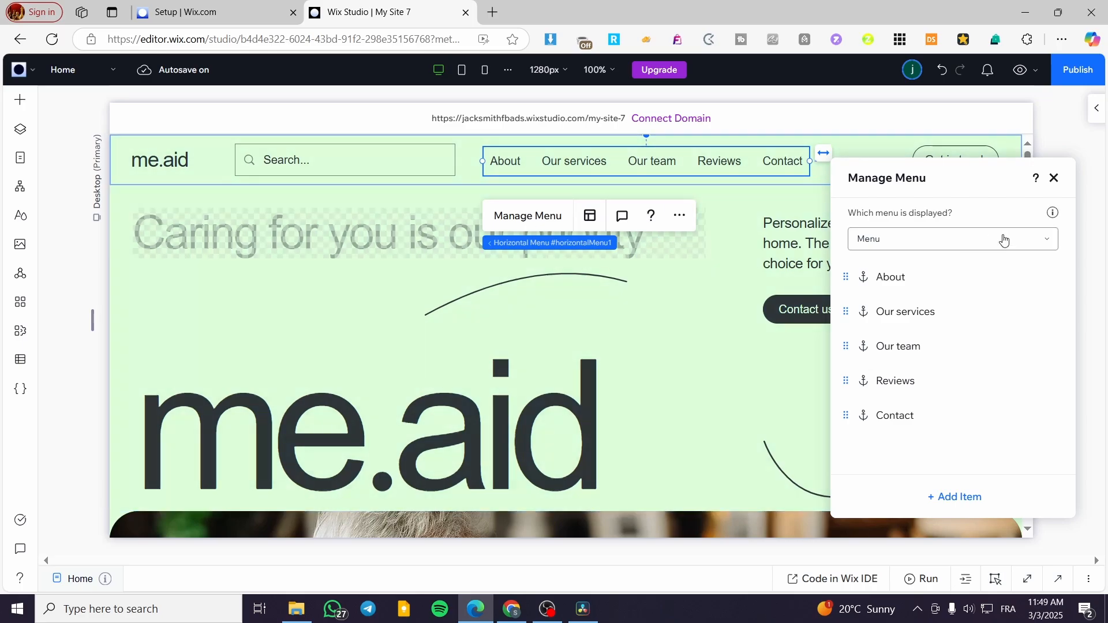
{"action": "left_click", "coordinate": [1054, 177]}
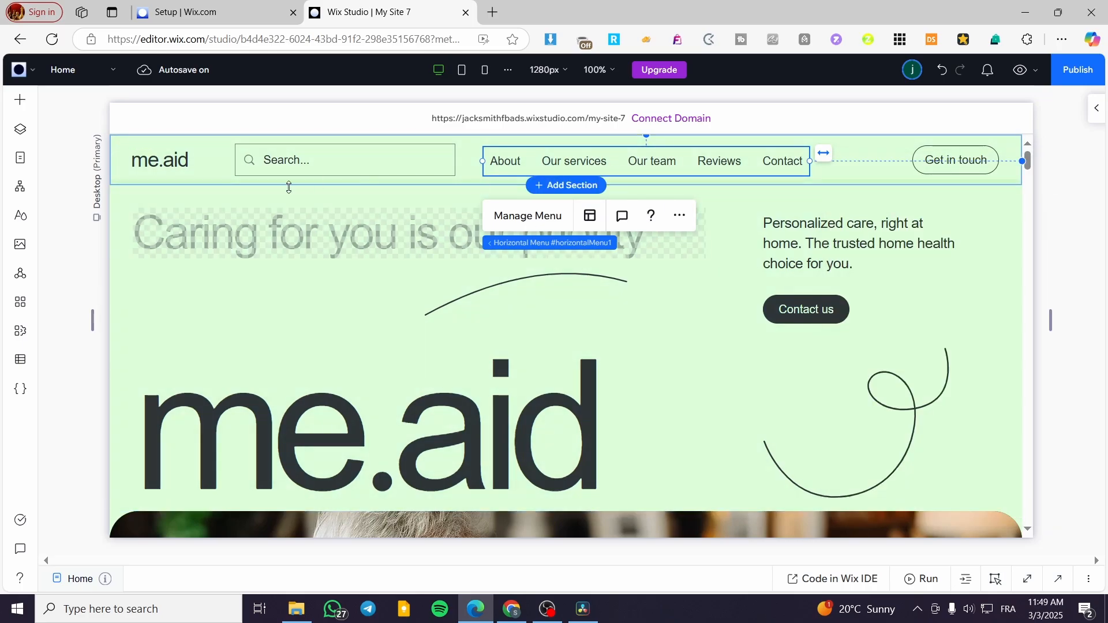
Step: Look through the site's list of main, store and blog pages and close the list
{"action": "left_click", "coordinate": [21, 158]}
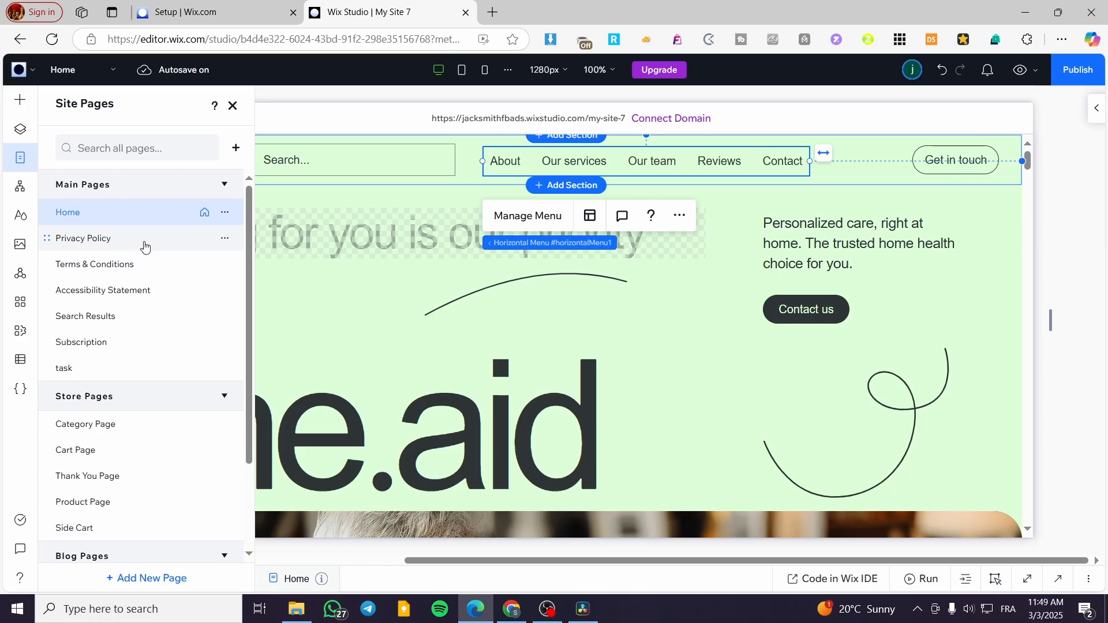
{"action": "scroll", "coordinate": [156, 262], "scroll_direction": "down", "scroll_amount": 2}
{"action": "scroll", "coordinate": [129, 502], "scroll_direction": "up", "scroll_amount": 2}
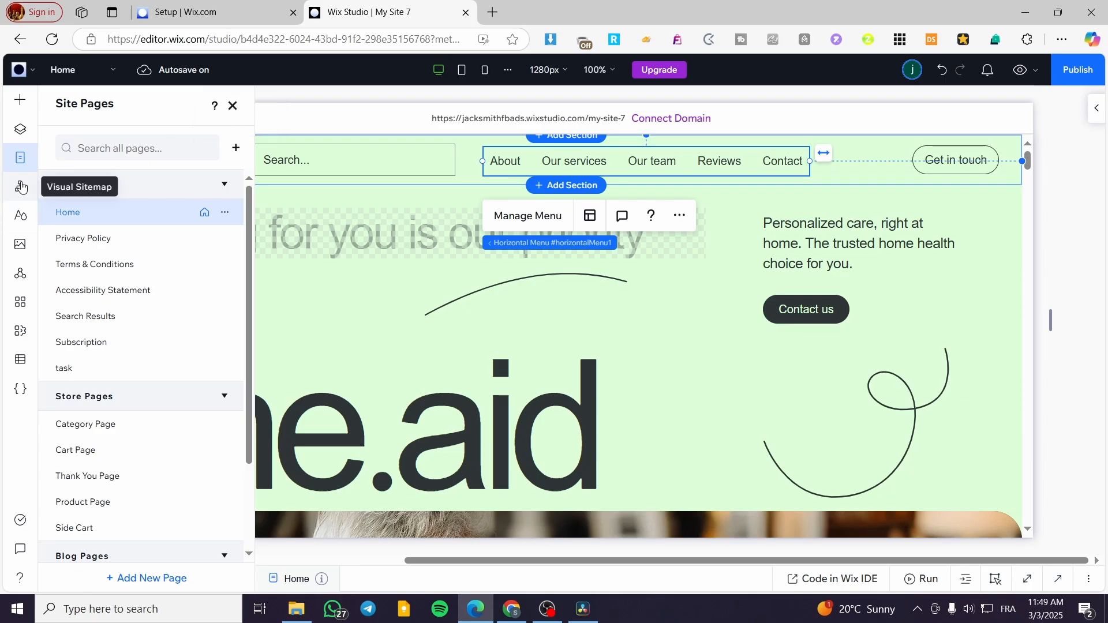
{"action": "left_click", "coordinate": [233, 106]}
Step: Review the main pages and link types available as new items for the horizontal menu, and close the settings without adding any
{"action": "left_click", "coordinate": [528, 216]}
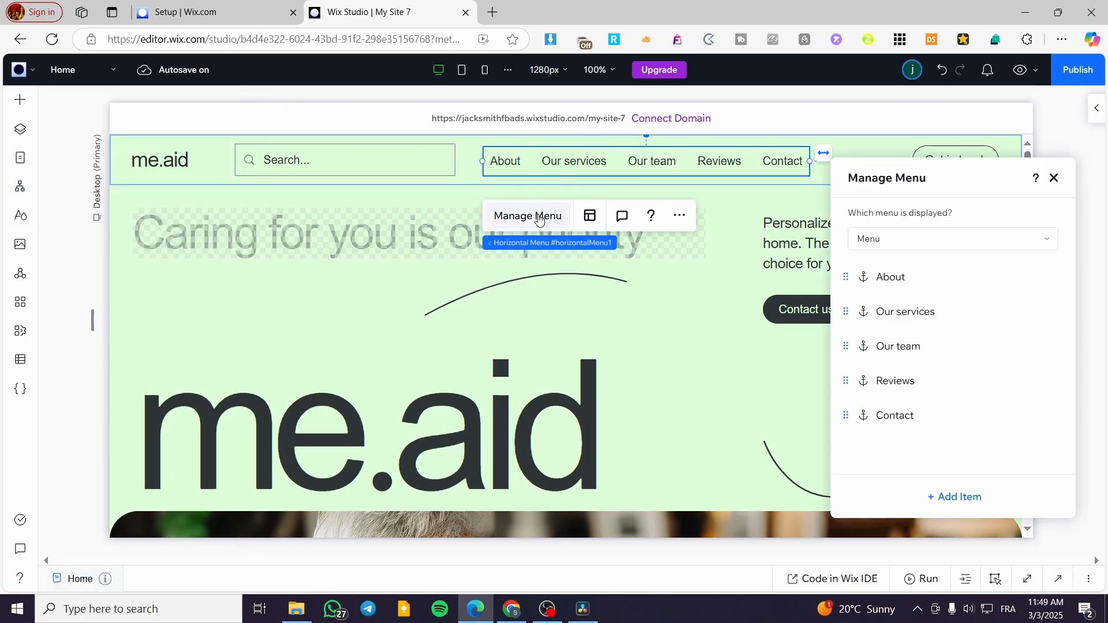
{"action": "left_click", "coordinate": [960, 496]}
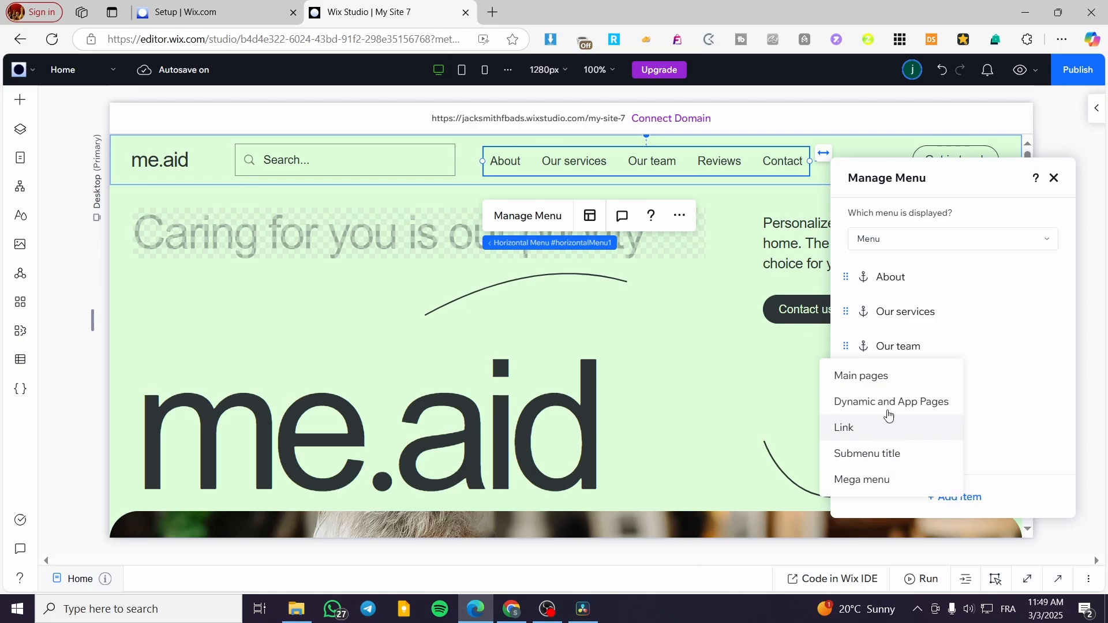
{"action": "left_click", "coordinate": [916, 380]}
{"action": "left_click_drag", "start_coordinate": [1079, 294], "coordinate": [646, 298]}
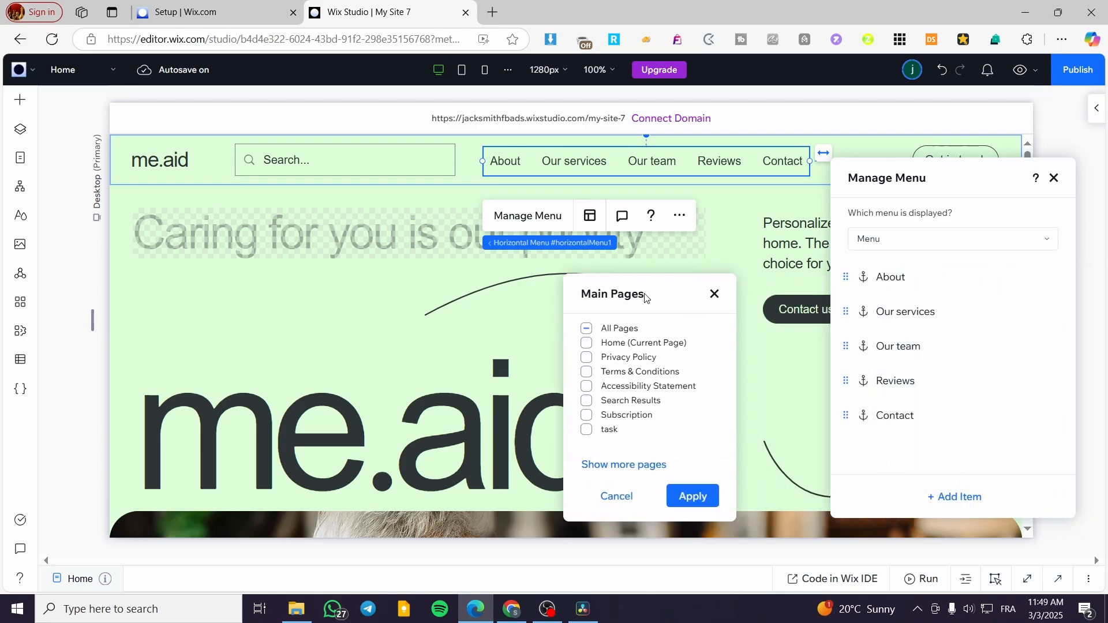
{"action": "left_click", "coordinate": [651, 464]}
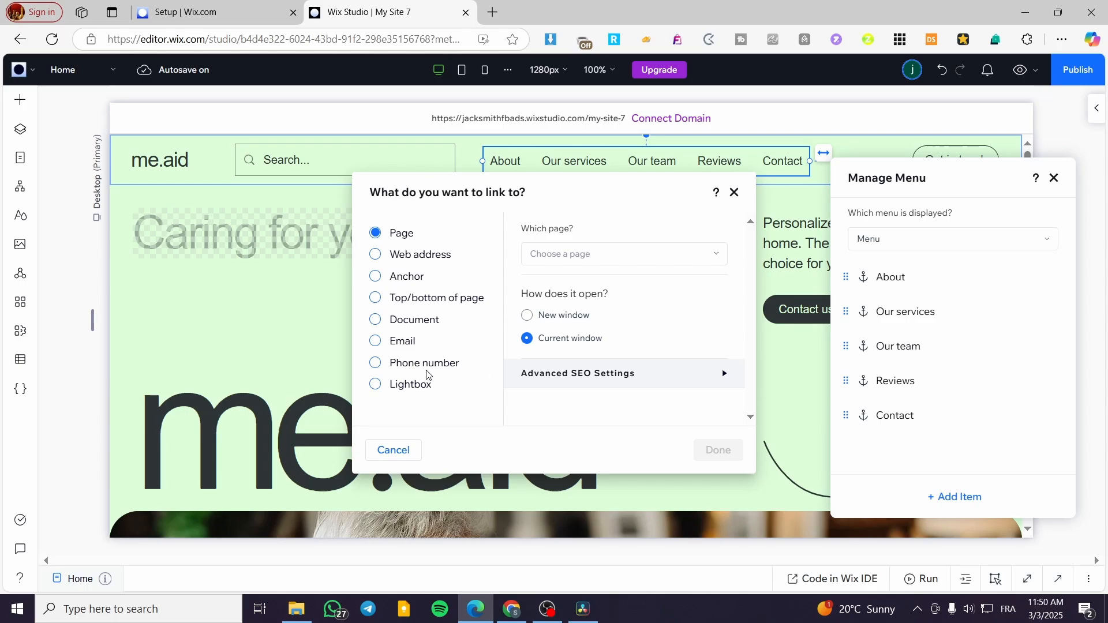
{"action": "left_click", "coordinate": [734, 193]}
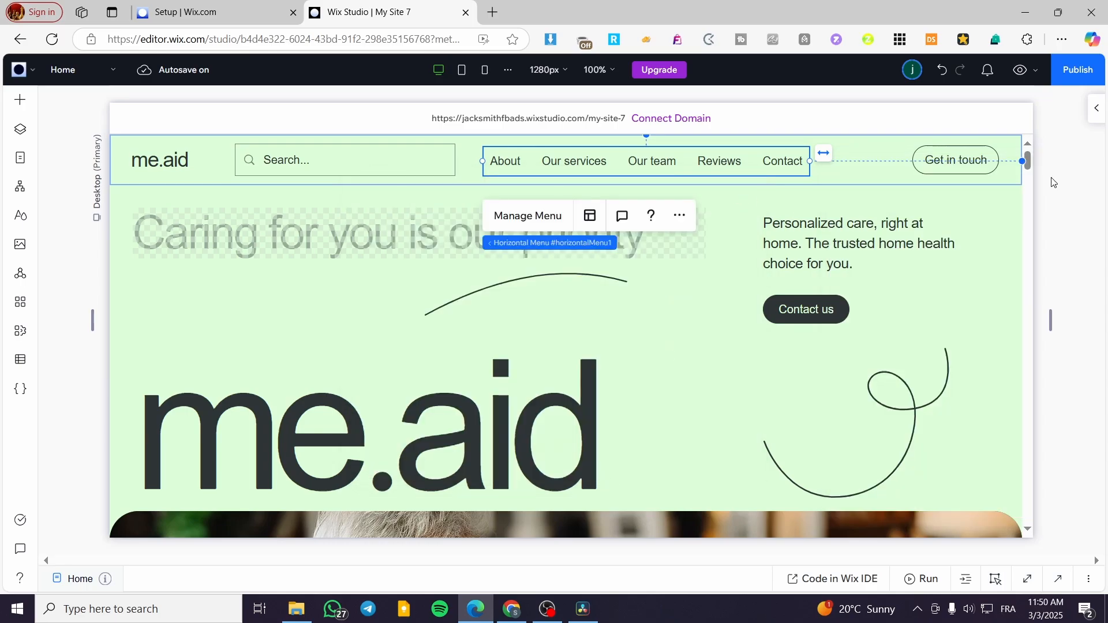
{"action": "left_click", "coordinate": [1054, 179]}
Step: Look through the horizontal, vertical, anchor and hamburger menu presets, and shift the header menu toward the Get in touch button
{"action": "left_click", "coordinate": [19, 100]}
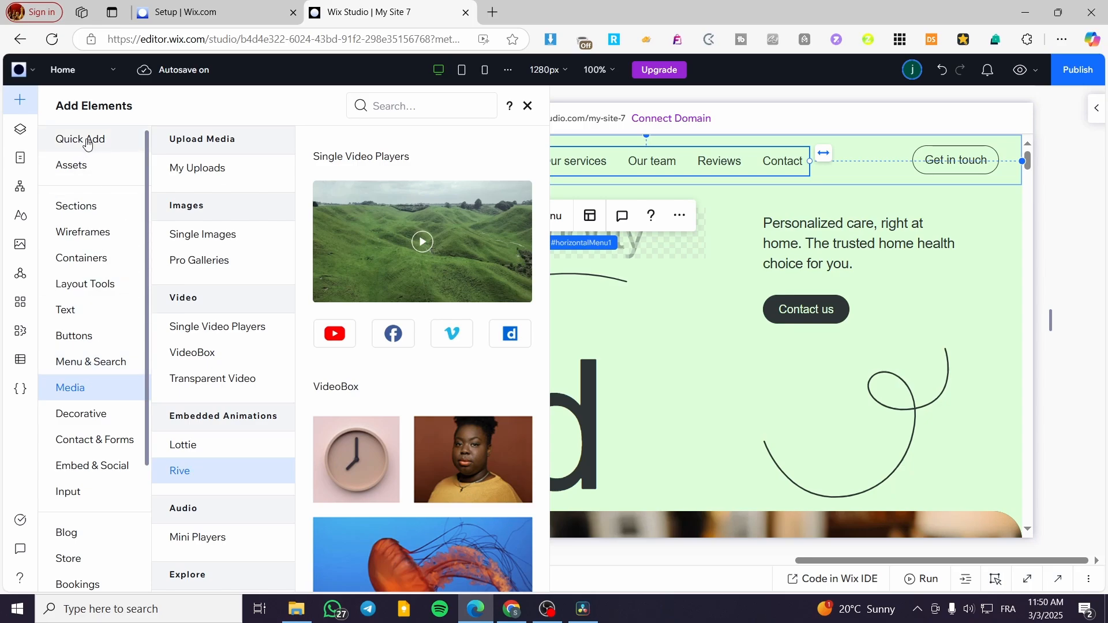
{"action": "left_click", "coordinate": [71, 370]}
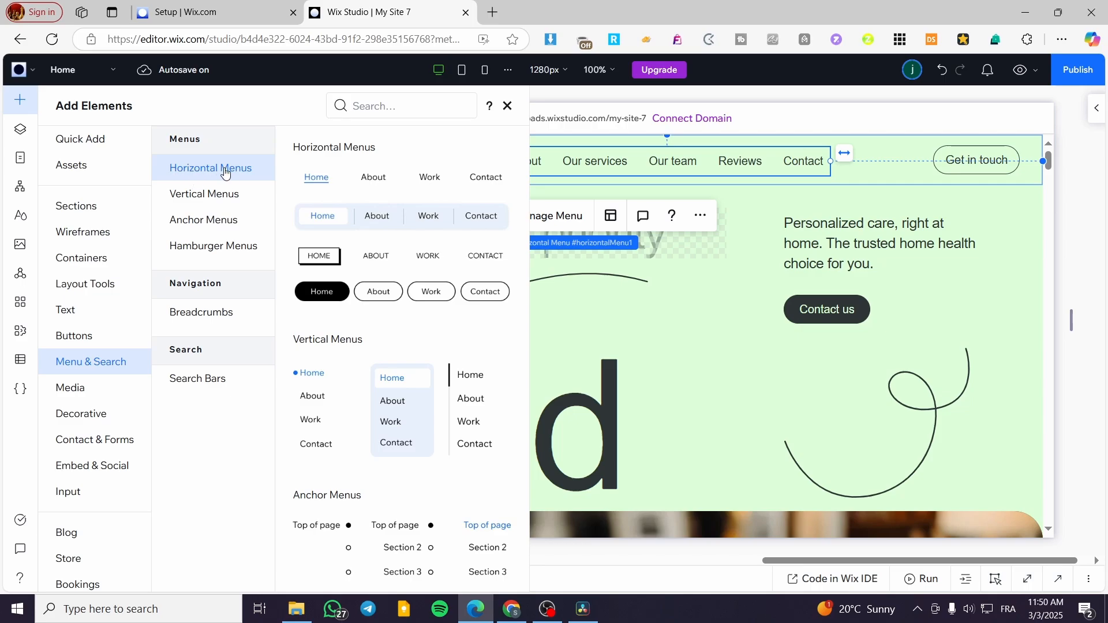
{"action": "left_click", "coordinate": [178, 197]}
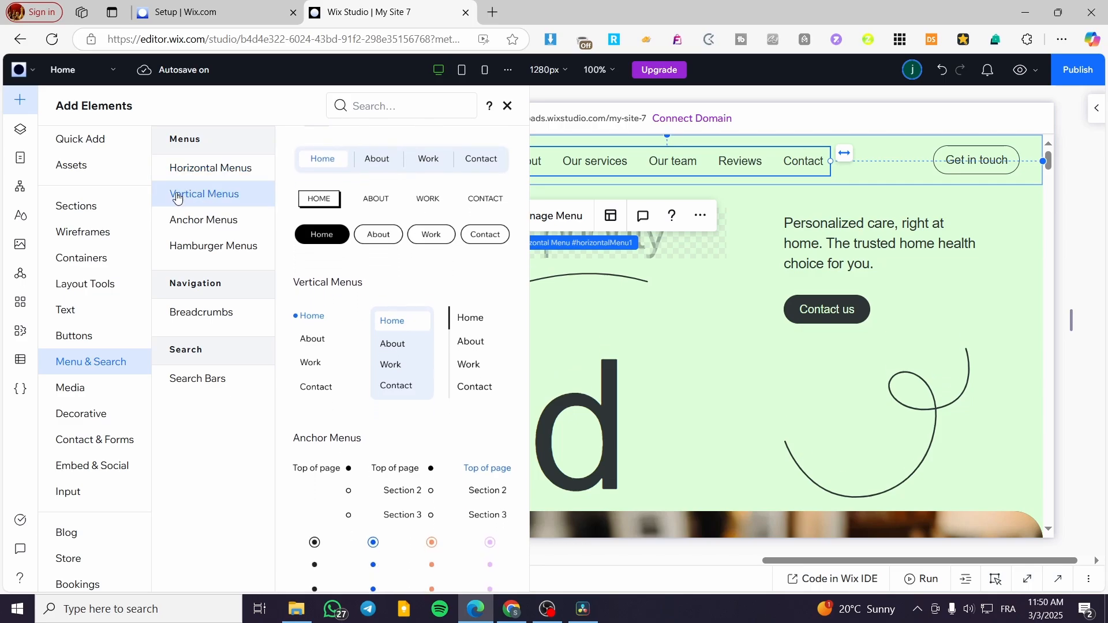
{"action": "left_click", "coordinate": [192, 227]}
{"action": "left_click", "coordinate": [183, 256]}
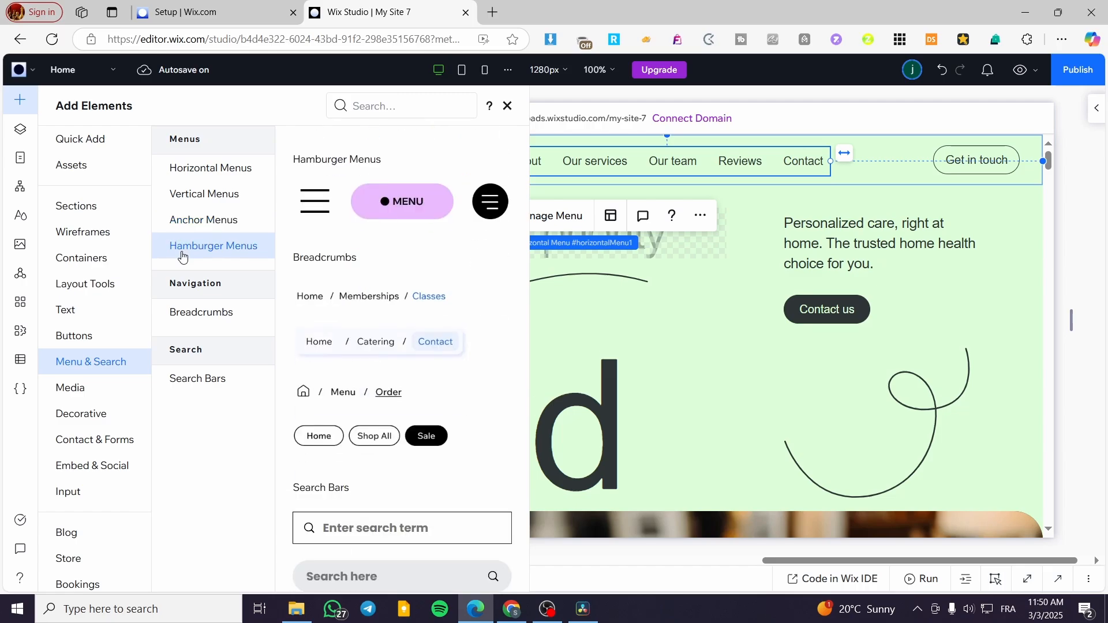
{"action": "left_click", "coordinate": [211, 169]}
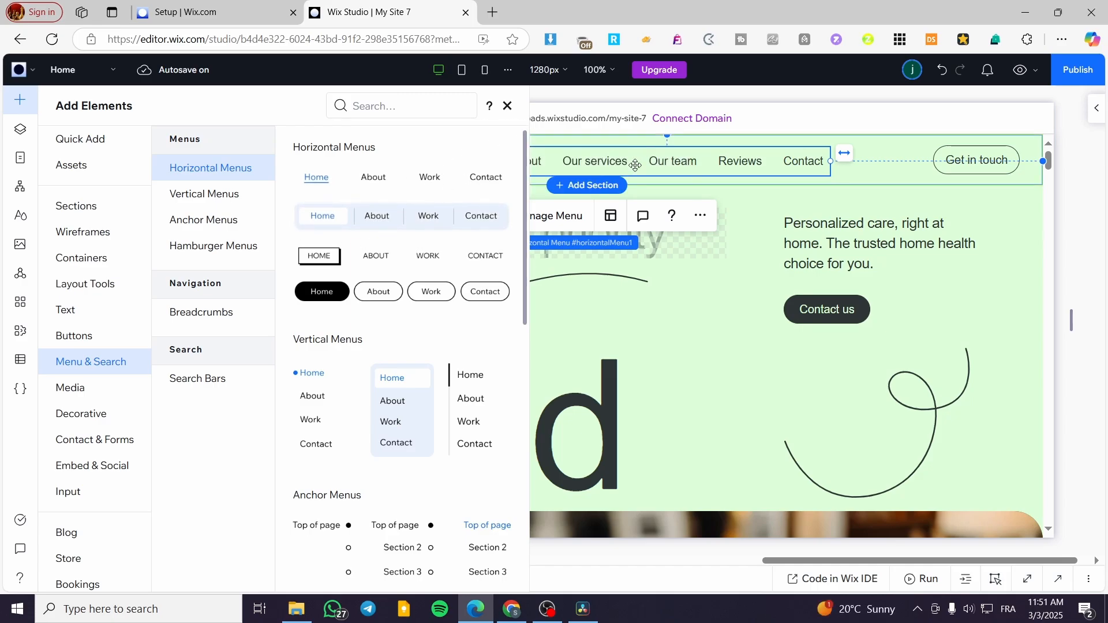
{"action": "left_click", "coordinate": [661, 164]}
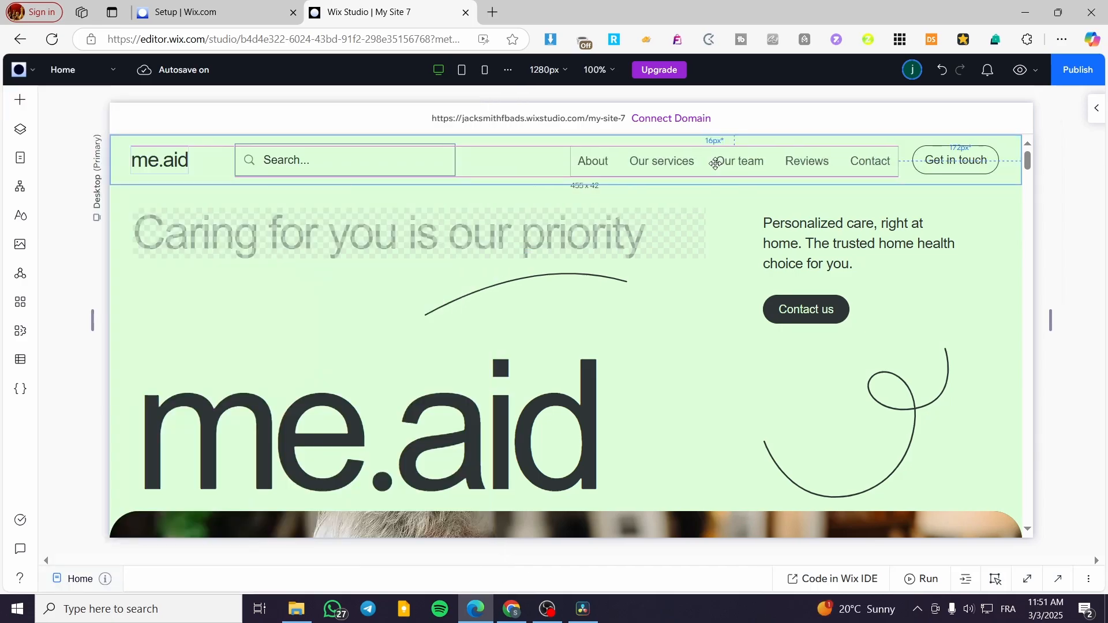
Step: Review the available menu, breadcrumb and search bar presets in the Menu & Search elements
{"action": "left_click", "coordinate": [20, 100]}
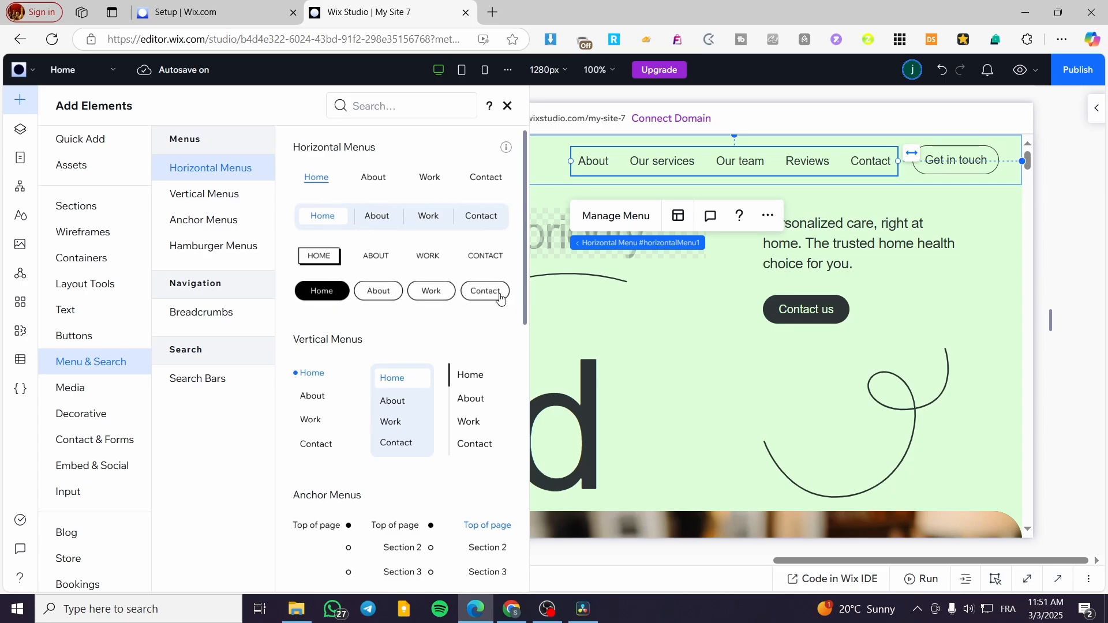
{"action": "scroll", "coordinate": [352, 254], "scroll_direction": "down", "scroll_amount": 4}
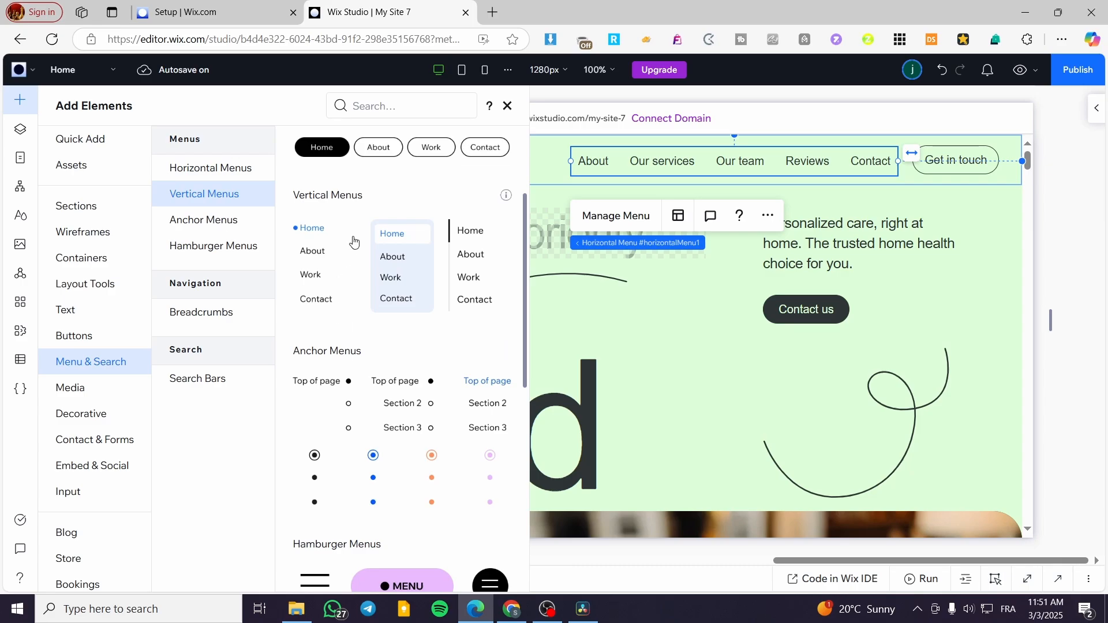
{"action": "scroll", "coordinate": [415, 265], "scroll_direction": "down", "scroll_amount": 3}
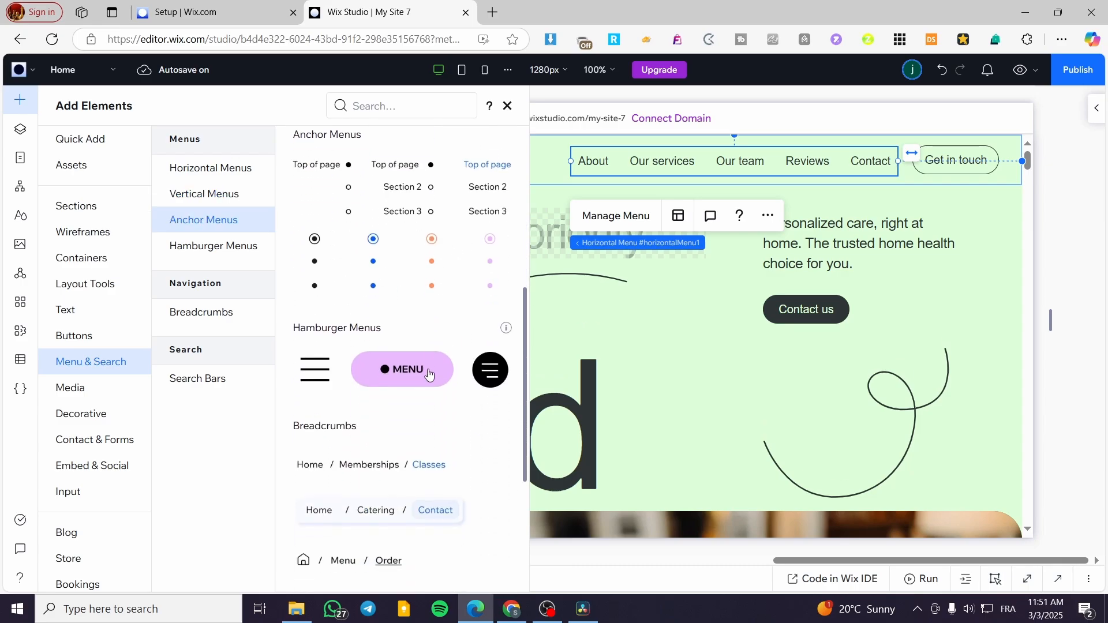
{"action": "scroll", "coordinate": [428, 372], "scroll_direction": "down", "scroll_amount": 2}
{"action": "scroll", "coordinate": [430, 380], "scroll_direction": "up", "scroll_amount": 2}
{"action": "scroll", "coordinate": [397, 378], "scroll_direction": "up", "scroll_amount": 5}
{"action": "scroll", "coordinate": [398, 379], "scroll_direction": "down", "scroll_amount": 6}
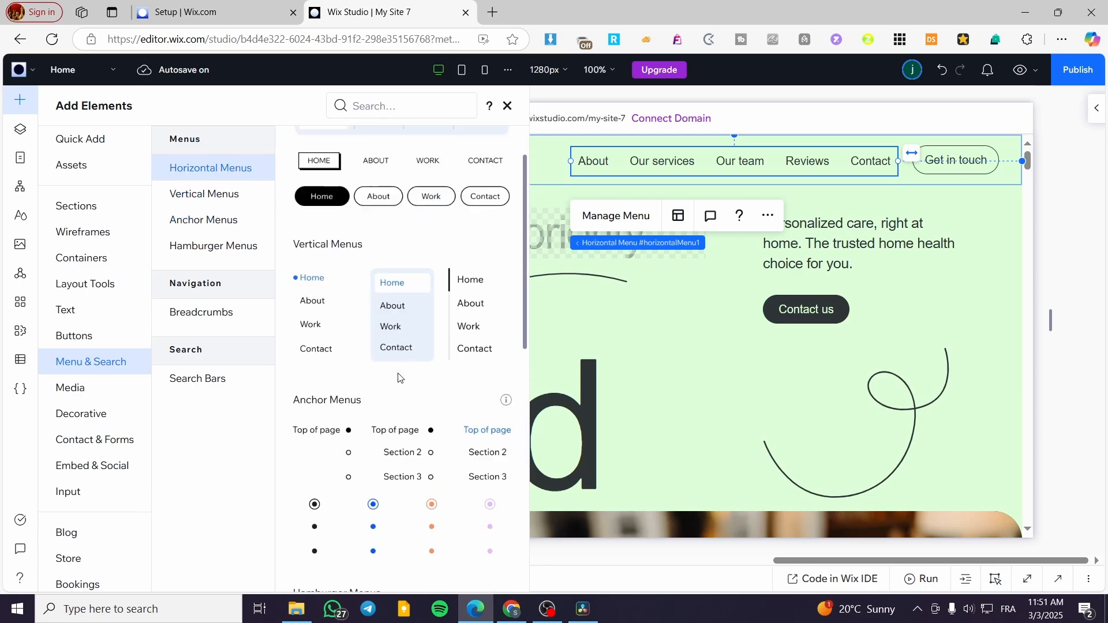
{"action": "left_click", "coordinate": [206, 319]}
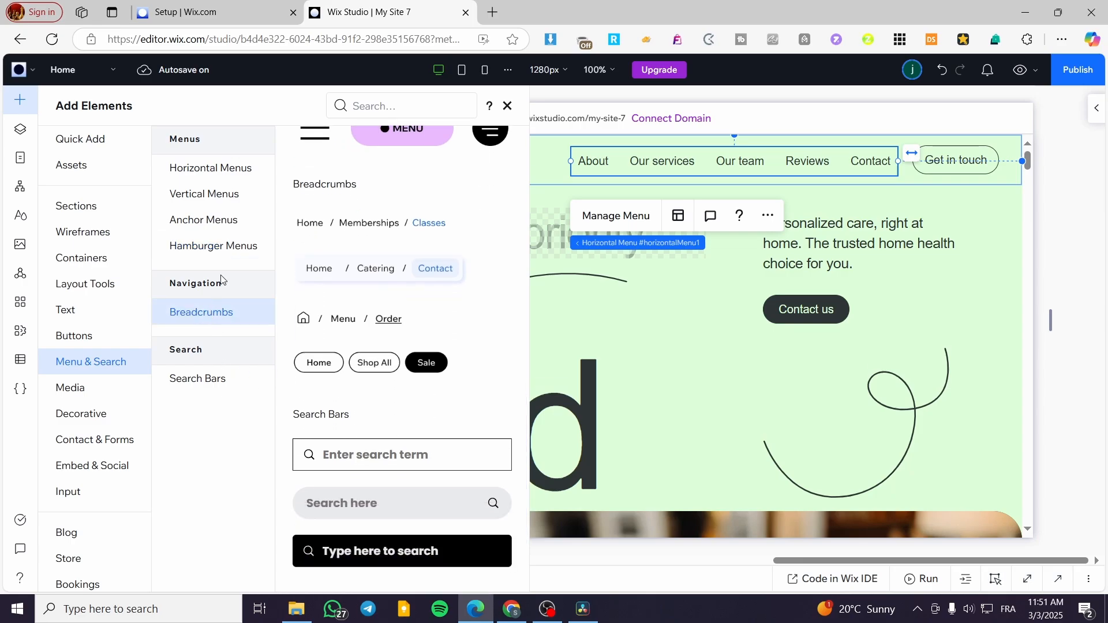
Step: Replace the header's menu with the light-blue horizontal preset with dividers, placed between the search bar and the Get in touch button
{"action": "left_click", "coordinate": [223, 168]}
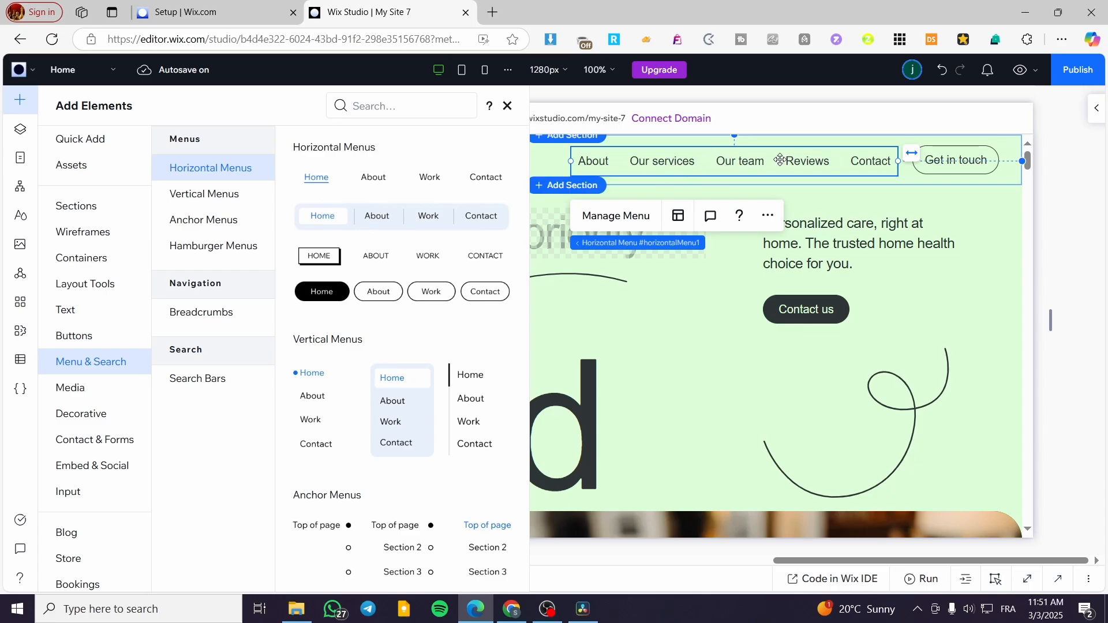
{"action": "key", "text": "Delete"}
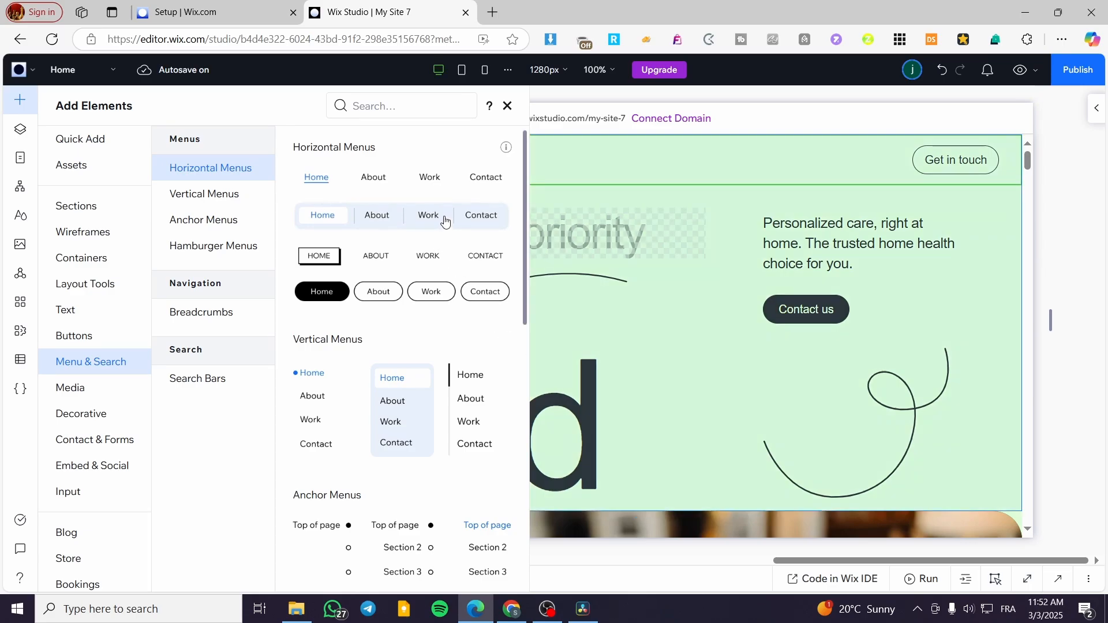
{"action": "left_click_drag", "start_coordinate": [444, 221], "coordinate": [800, 162]}
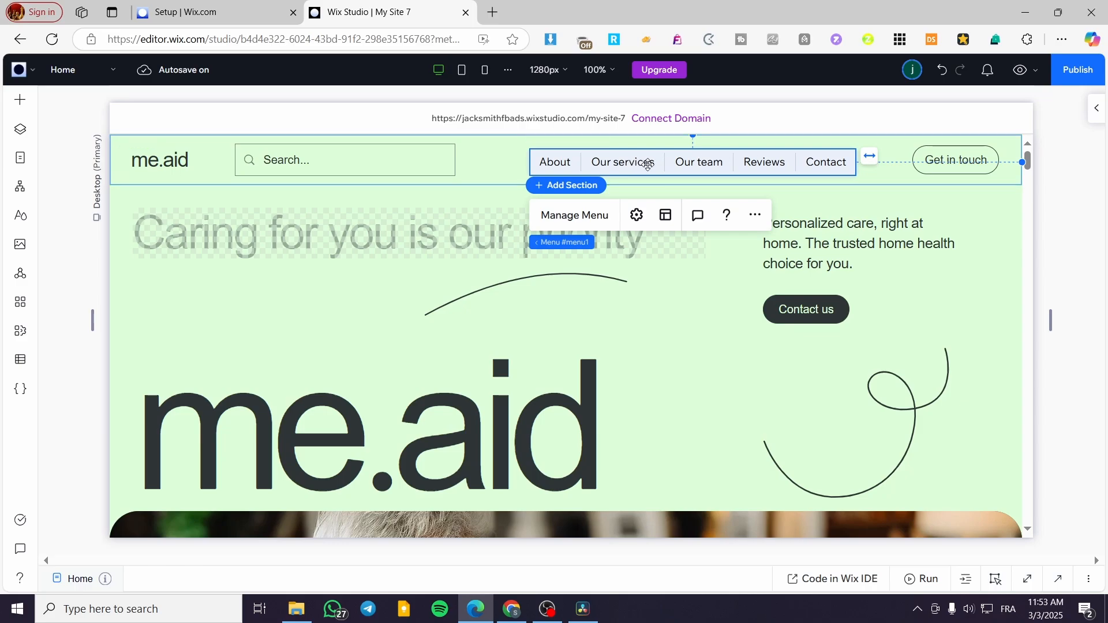
{"action": "left_click_drag", "start_coordinate": [685, 161], "coordinate": [586, 176]}
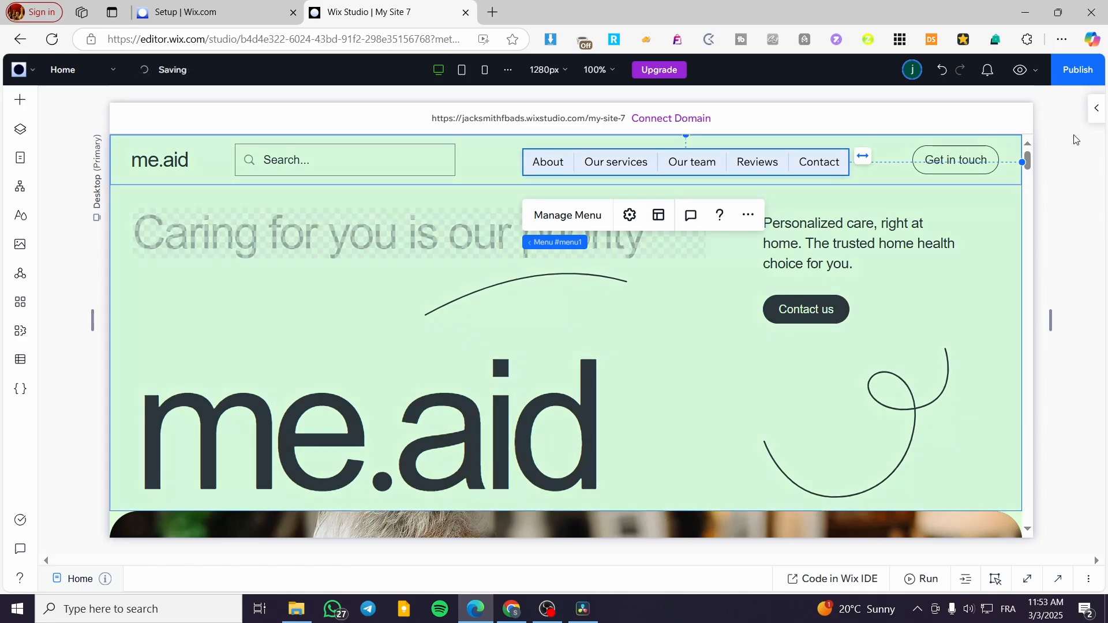
Step: Open the header menu's design settings, choose the menu container, and try its background fill opacity before returning it to 100%
{"action": "left_click", "coordinate": [1095, 109]}
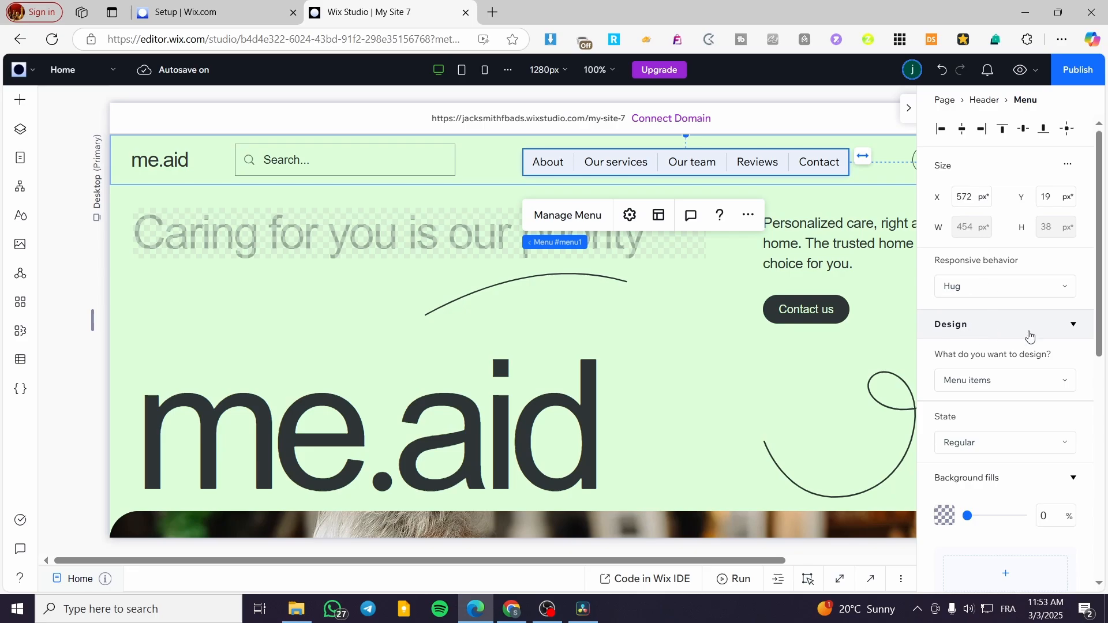
{"action": "left_click", "coordinate": [1030, 387]}
{"action": "left_click", "coordinate": [1025, 410]}
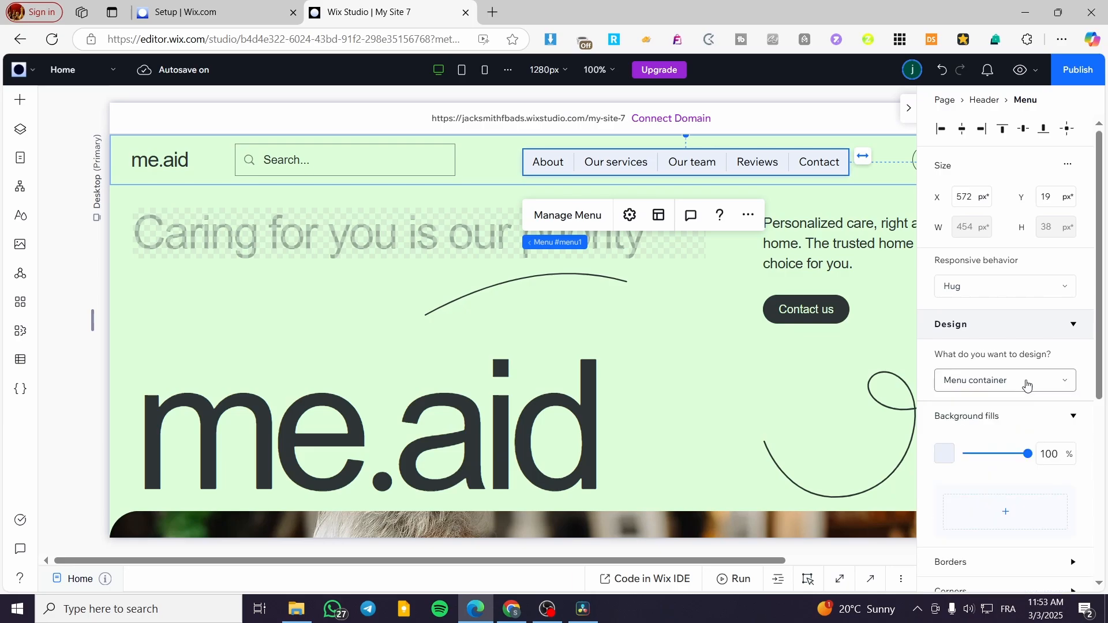
{"action": "left_click", "coordinate": [1033, 381]}
{"action": "left_click", "coordinate": [1016, 355]}
{"action": "left_click", "coordinate": [1032, 385]}
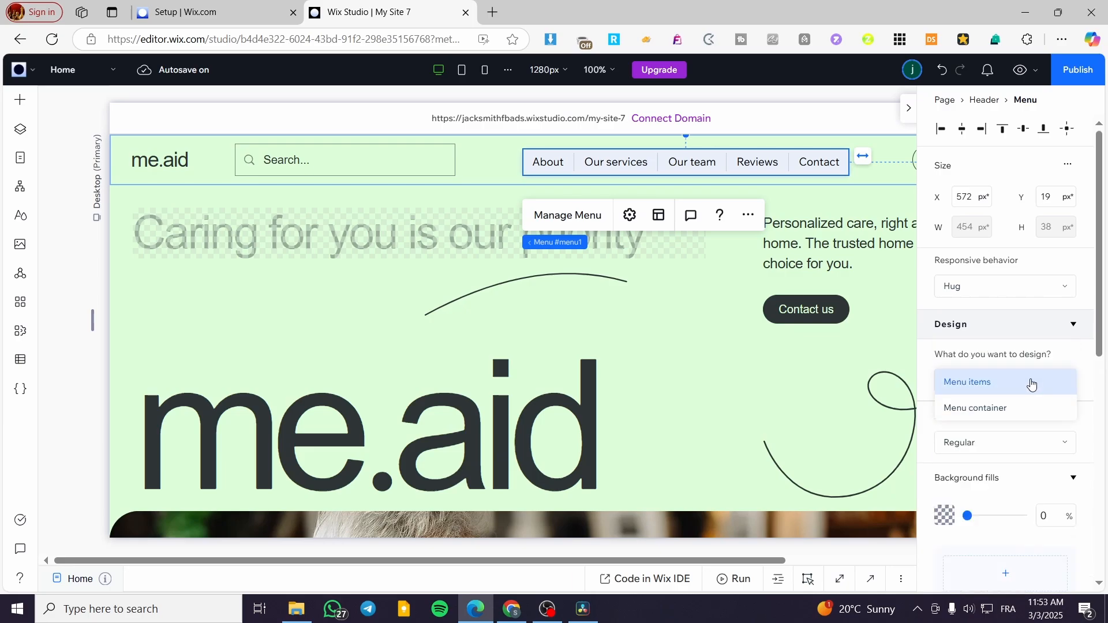
{"action": "left_click", "coordinate": [1025, 410]}
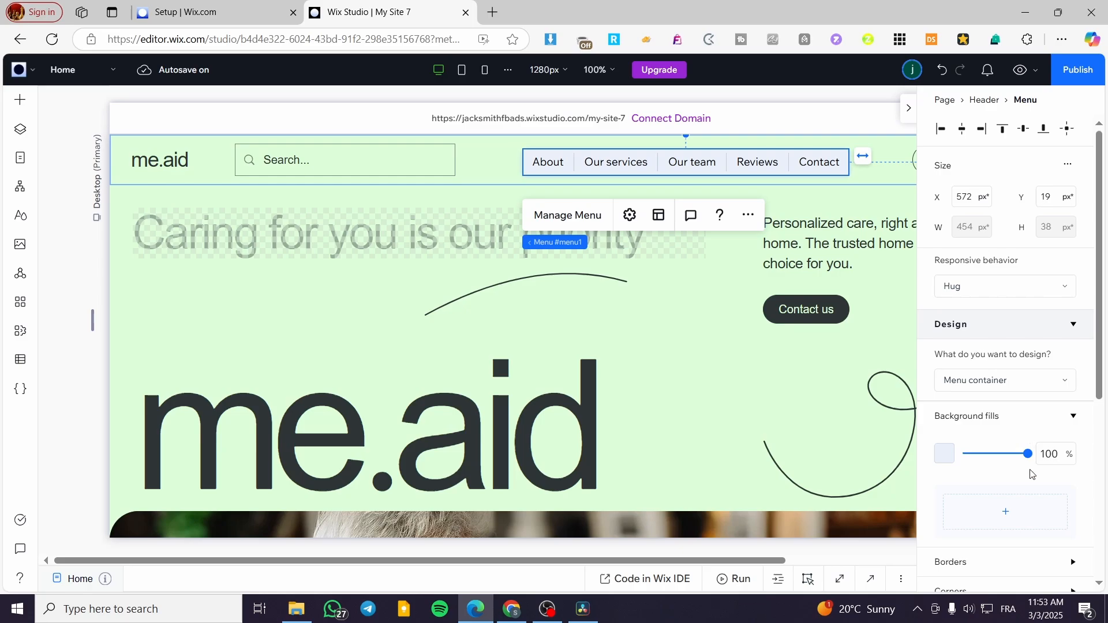
{"action": "mouse_move", "coordinate": [1026, 459]}
{"action": "left_mouse_down"}
{"action": "mouse_move", "coordinate": [946, 456]}
{"action": "mouse_move", "coordinate": [1032, 457]}
{"action": "left_mouse_up"}
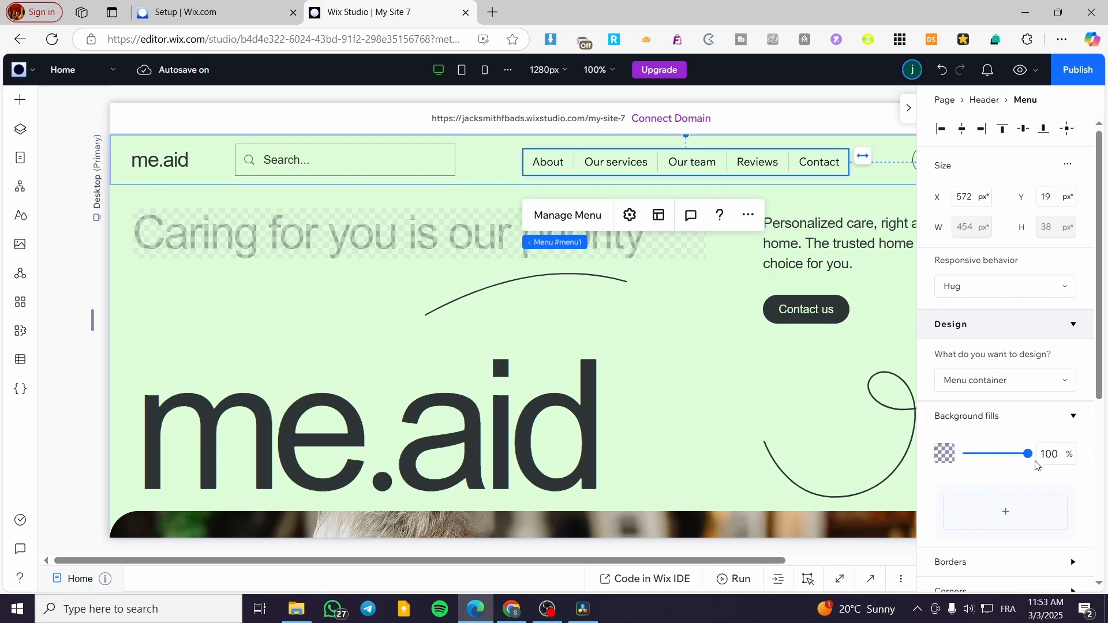
Step: Try the chocolate bar image from Media from Wix as the menu container's background and remove it again
{"action": "scroll", "coordinate": [1016, 456], "scroll_direction": "down", "scroll_amount": 2}
{"action": "left_click", "coordinate": [1004, 442]}
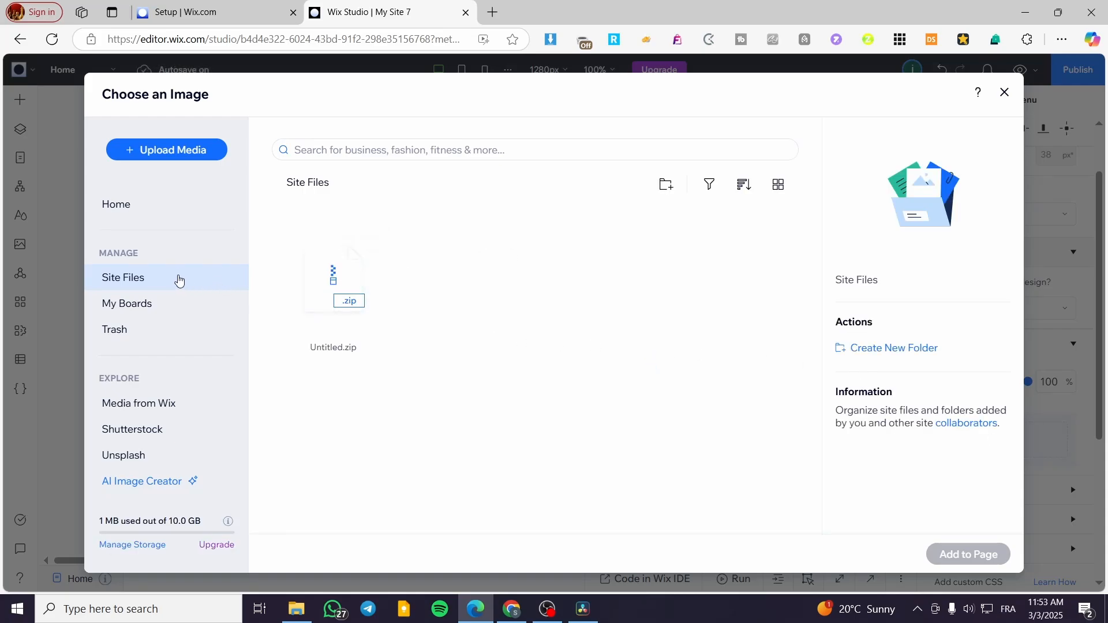
{"action": "left_click", "coordinate": [191, 411]}
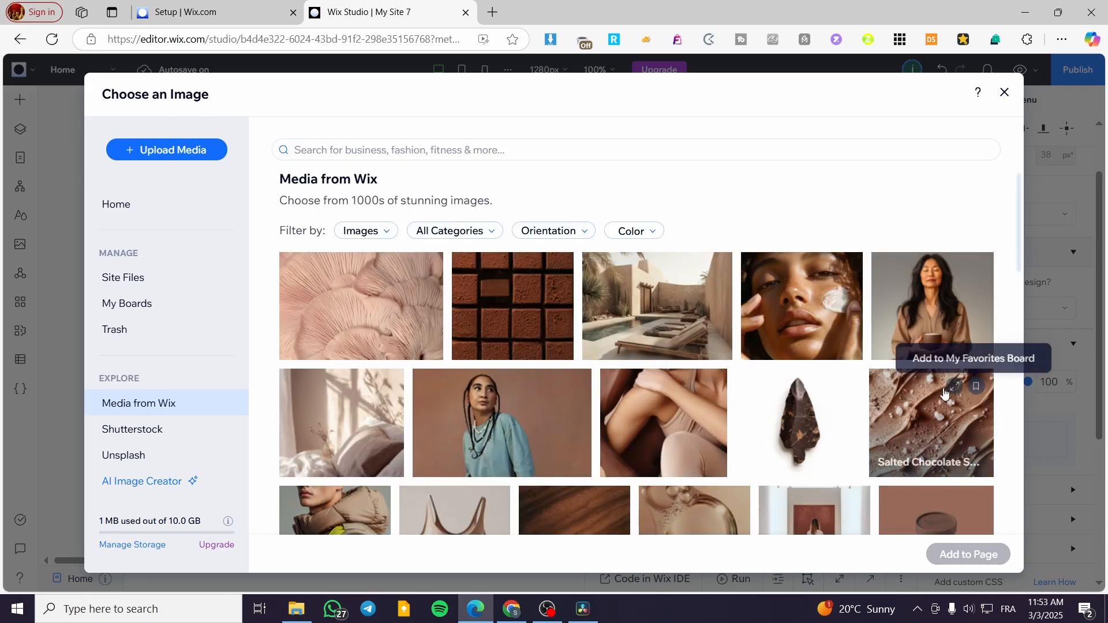
{"action": "left_click", "coordinate": [524, 347]}
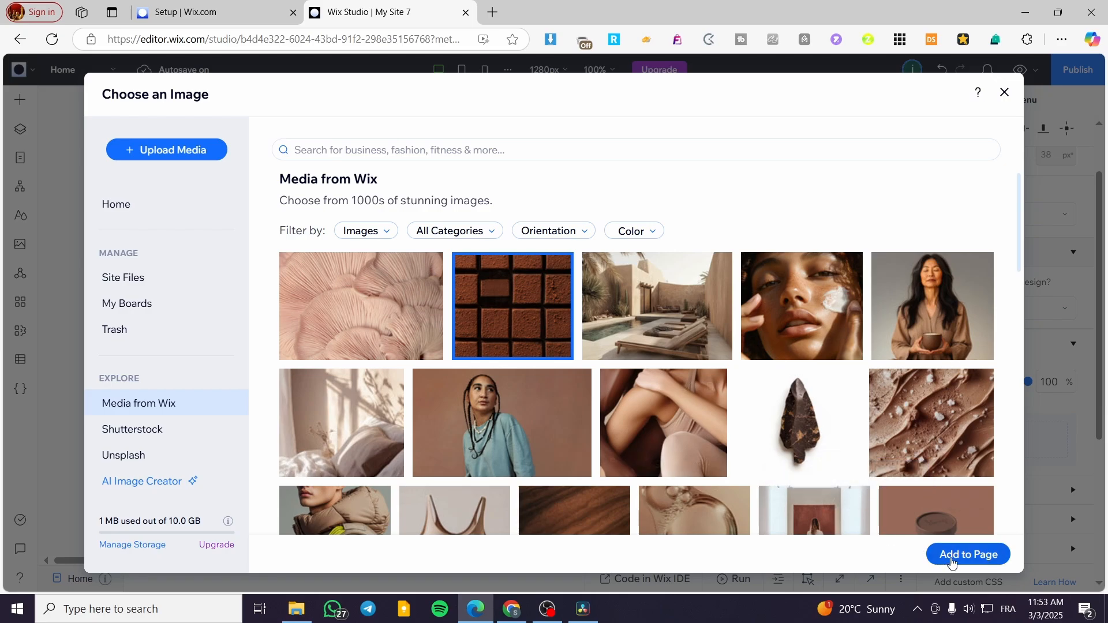
{"action": "left_click", "coordinate": [942, 555]}
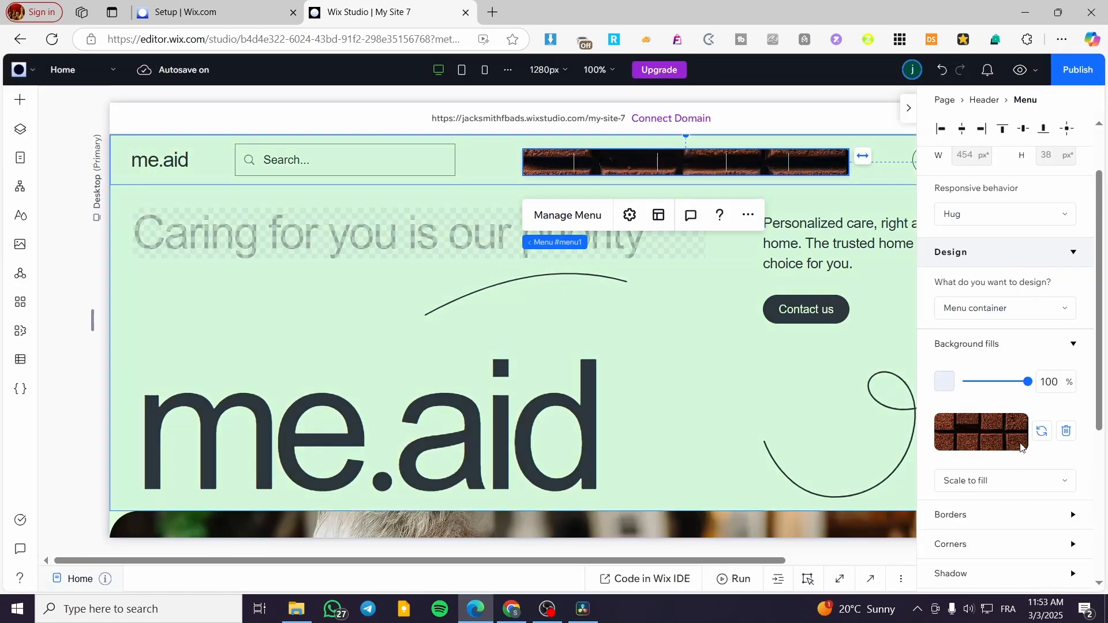
{"action": "left_click", "coordinate": [1065, 431]}
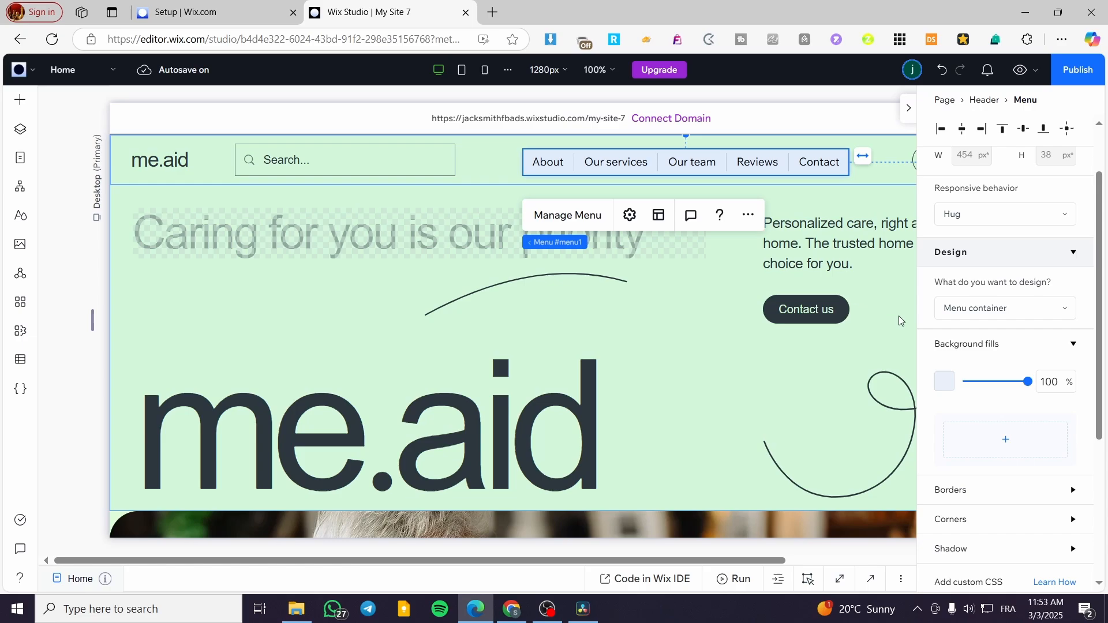
Step: Examine the design options for the menu items, including state, background fills, text, borders, dividers, corners, shadow and icon
{"action": "left_click", "coordinate": [1041, 308]}
{"action": "left_click", "coordinate": [1019, 288]}
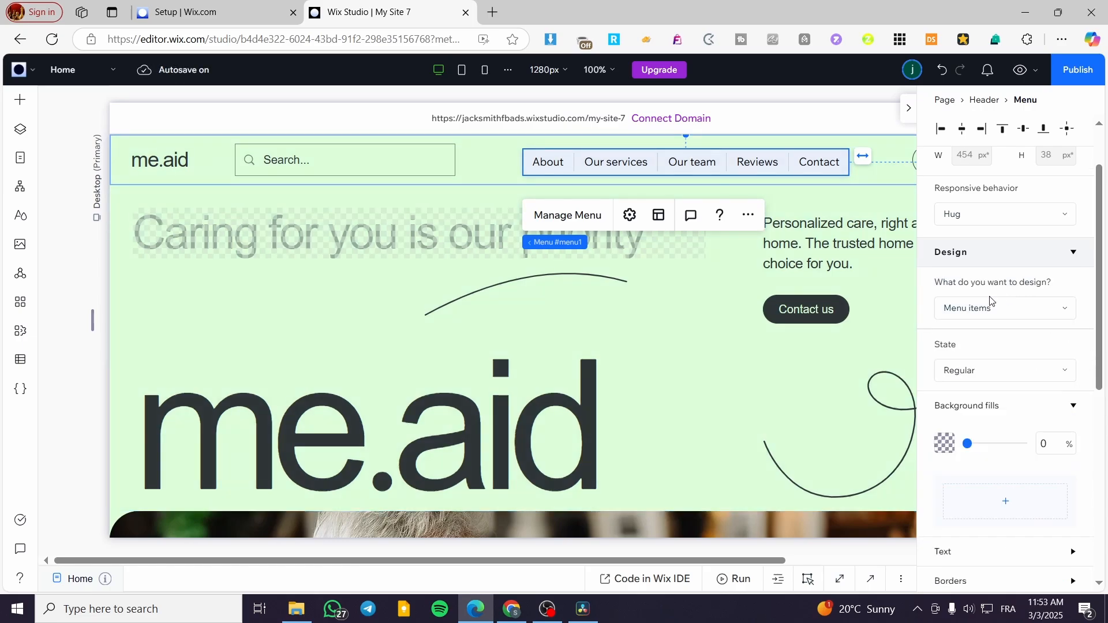
{"action": "left_click", "coordinate": [1027, 378]}
{"action": "left_click", "coordinate": [1027, 376]}
{"action": "mouse_move", "coordinate": [968, 449]}
{"action": "left_mouse_down"}
{"action": "mouse_move", "coordinate": [1014, 450]}
{"action": "mouse_move", "coordinate": [964, 450]}
{"action": "left_mouse_up"}
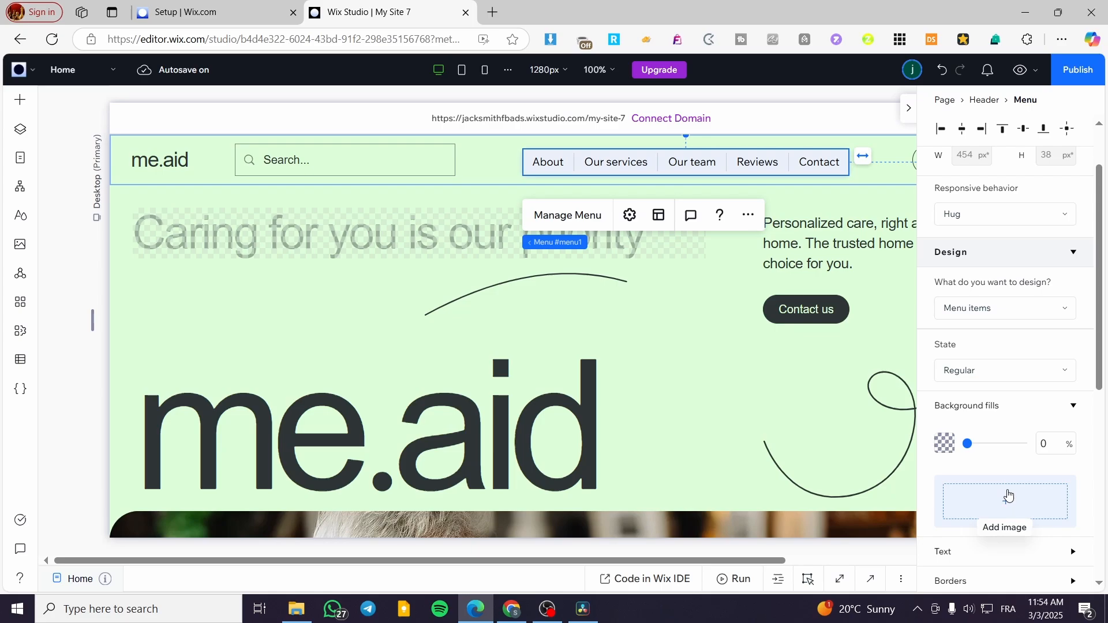
{"action": "scroll", "coordinate": [1010, 473], "scroll_direction": "down", "scroll_amount": 2}
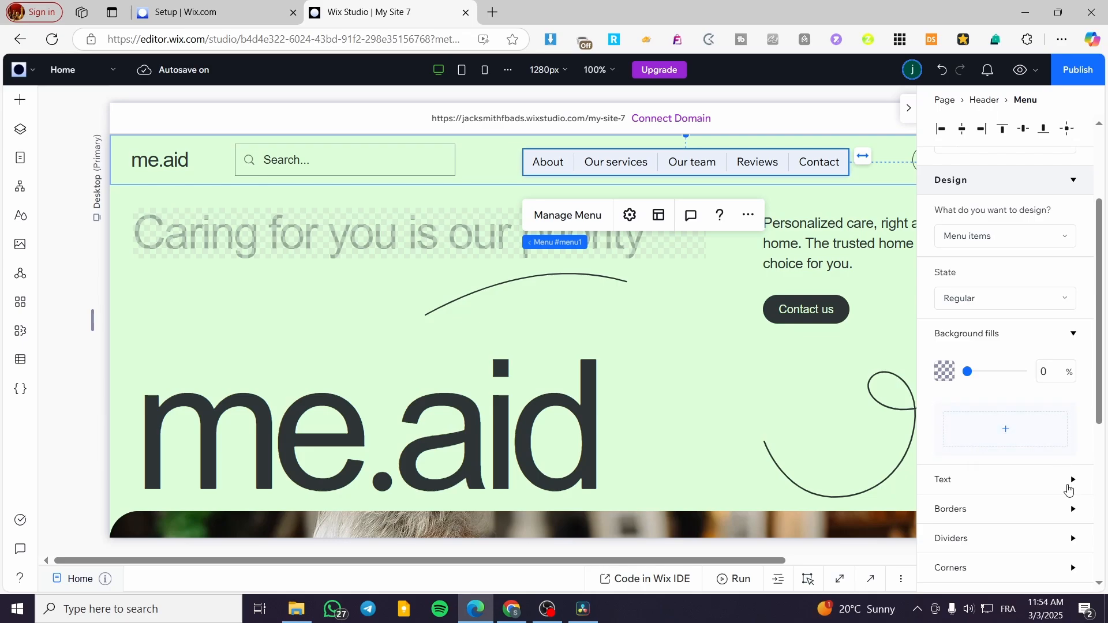
{"action": "scroll", "coordinate": [1070, 515], "scroll_direction": "down", "scroll_amount": 3}
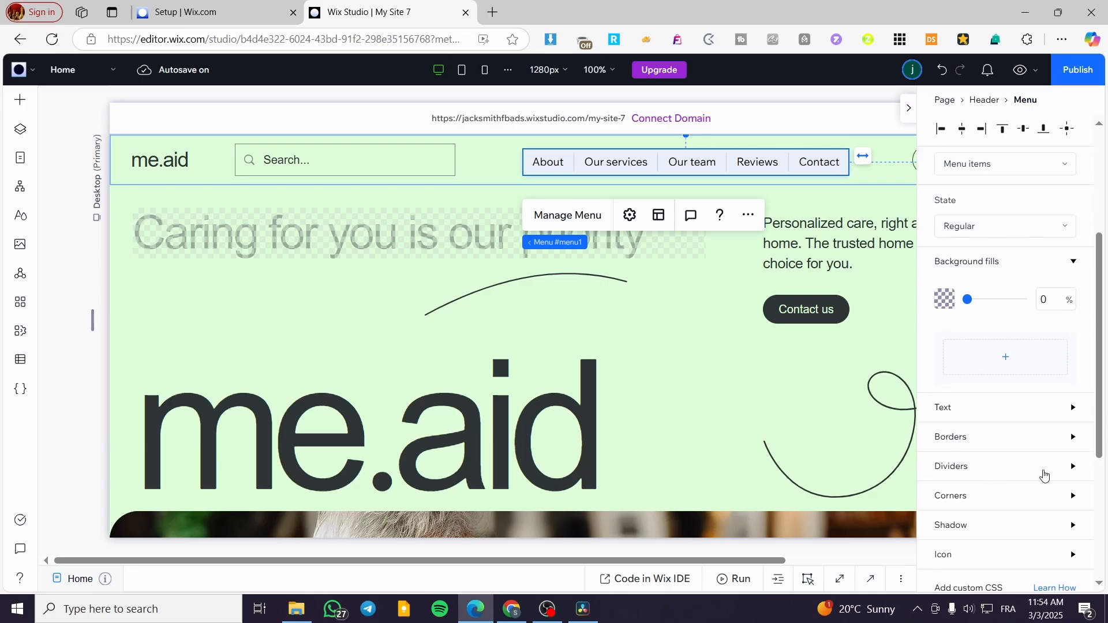
{"action": "scroll", "coordinate": [943, 470], "scroll_direction": "up", "scroll_amount": 5}
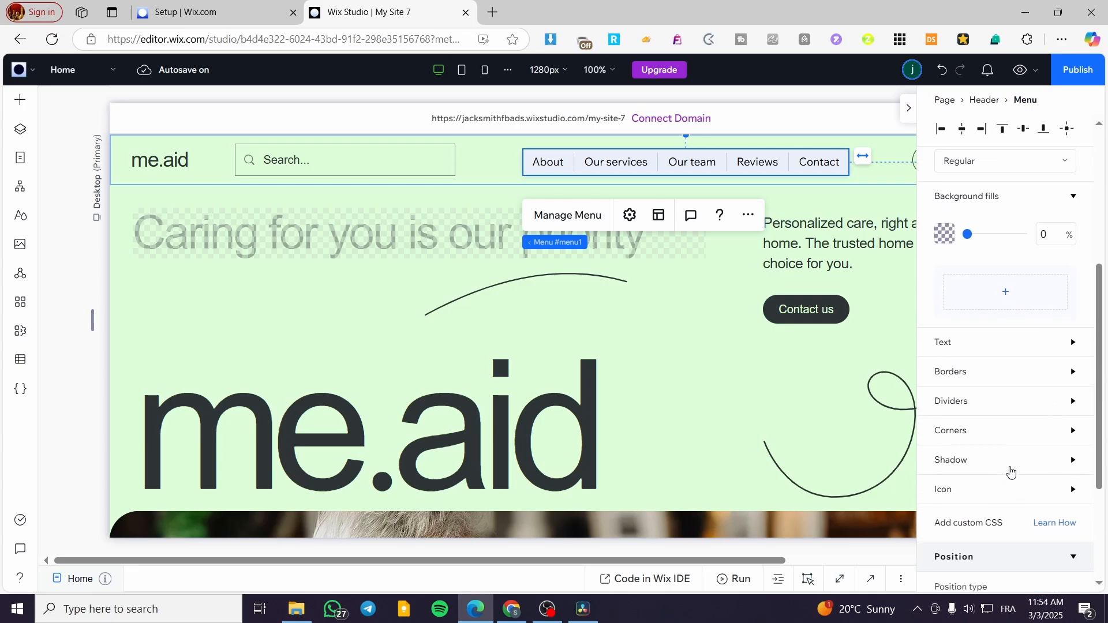
Step: Close the design settings and move the header menu closer to the search bar
{"action": "left_click", "coordinate": [904, 115]}
{"action": "left_click_drag", "start_coordinate": [720, 166], "coordinate": [683, 167]}
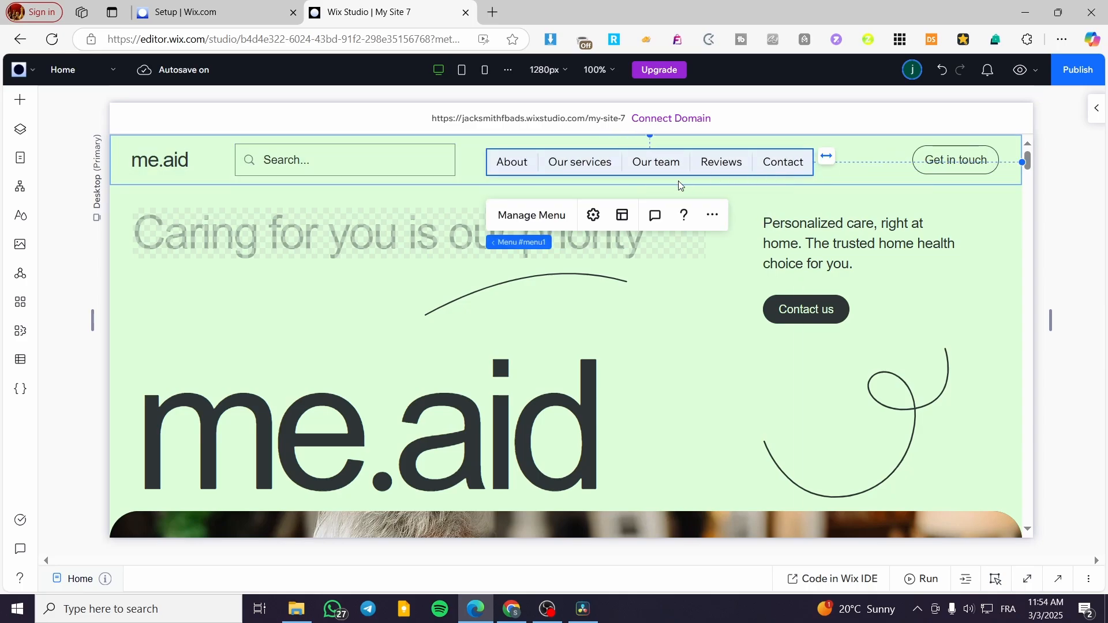
Step: Set the header menu's animation package to Wave, check its accessible name field, and close the menu settings
{"action": "left_click", "coordinate": [590, 217]}
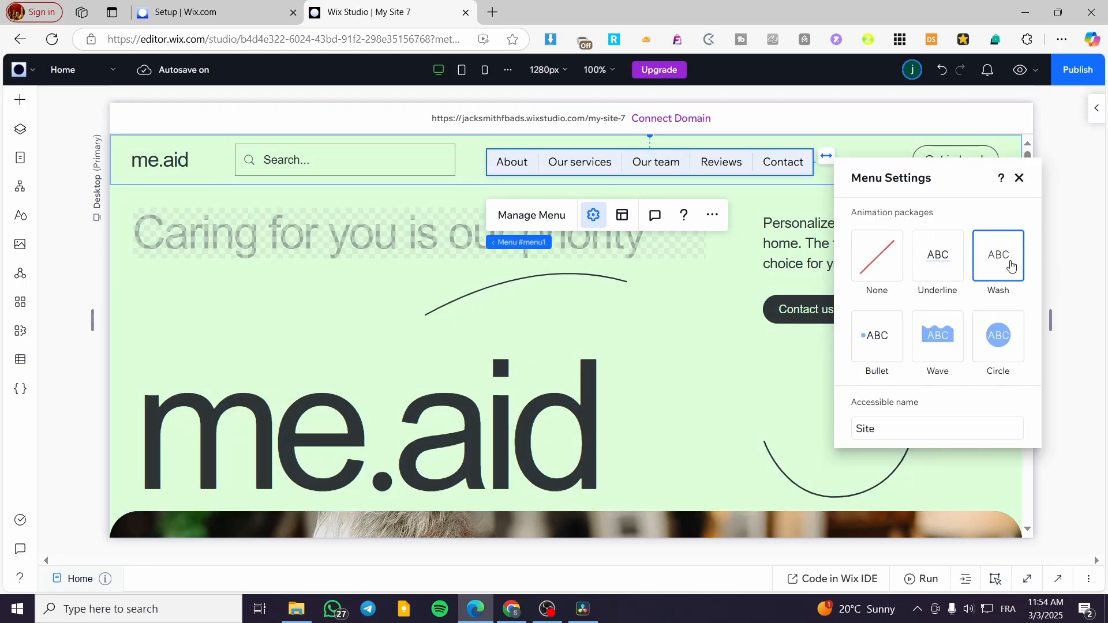
{"action": "left_click", "coordinate": [935, 335]}
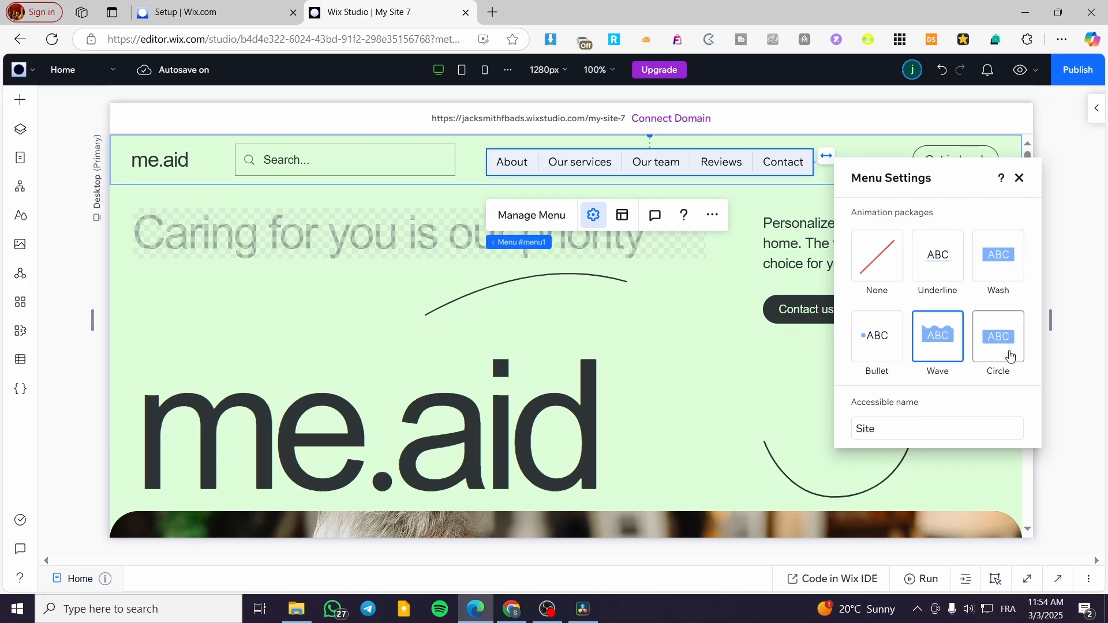
{"action": "left_click", "coordinate": [910, 427]}
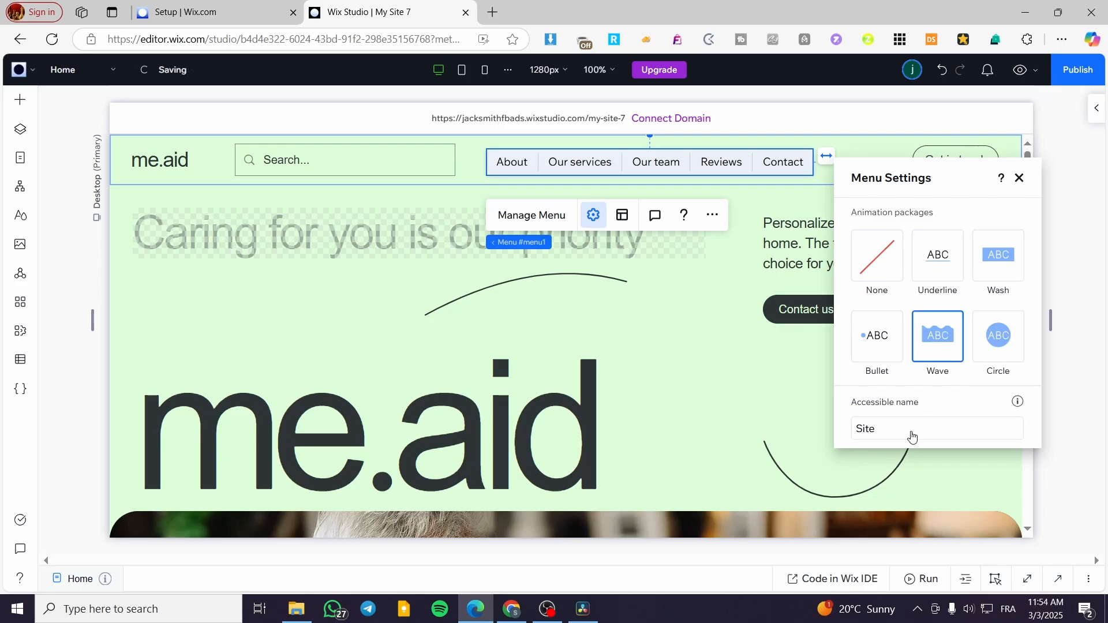
{"action": "double_click", "coordinate": [921, 434]}
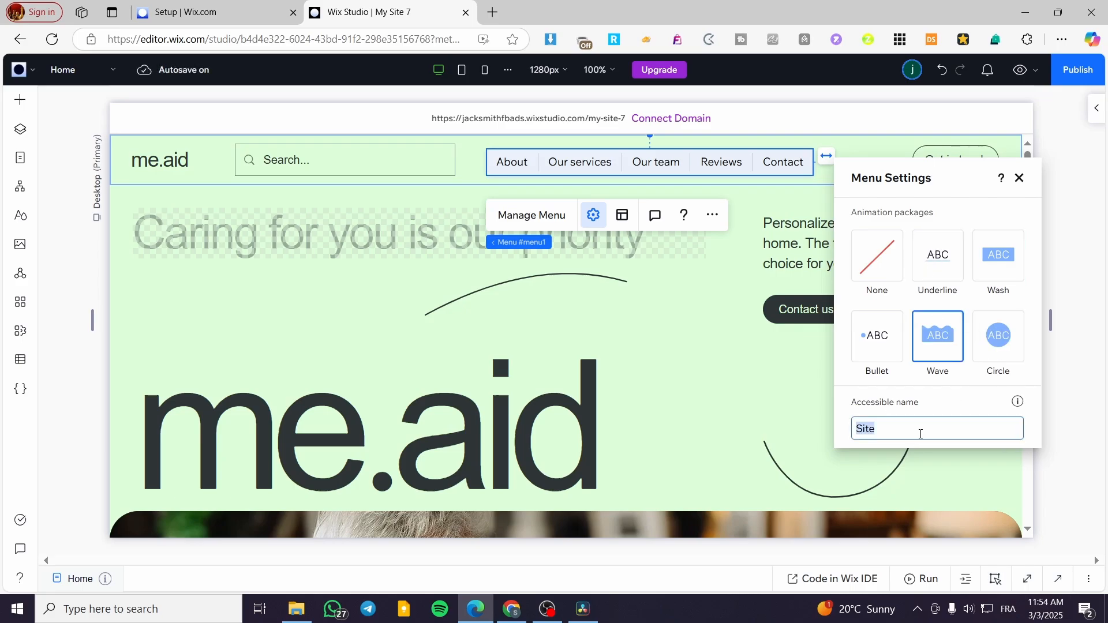
{"action": "left_click", "coordinate": [1019, 177]}
Step: Try the Hamburger menu type on the header menu, return it to Navigation bar, and move it back clear of the search bar
{"action": "left_click", "coordinate": [622, 221]}
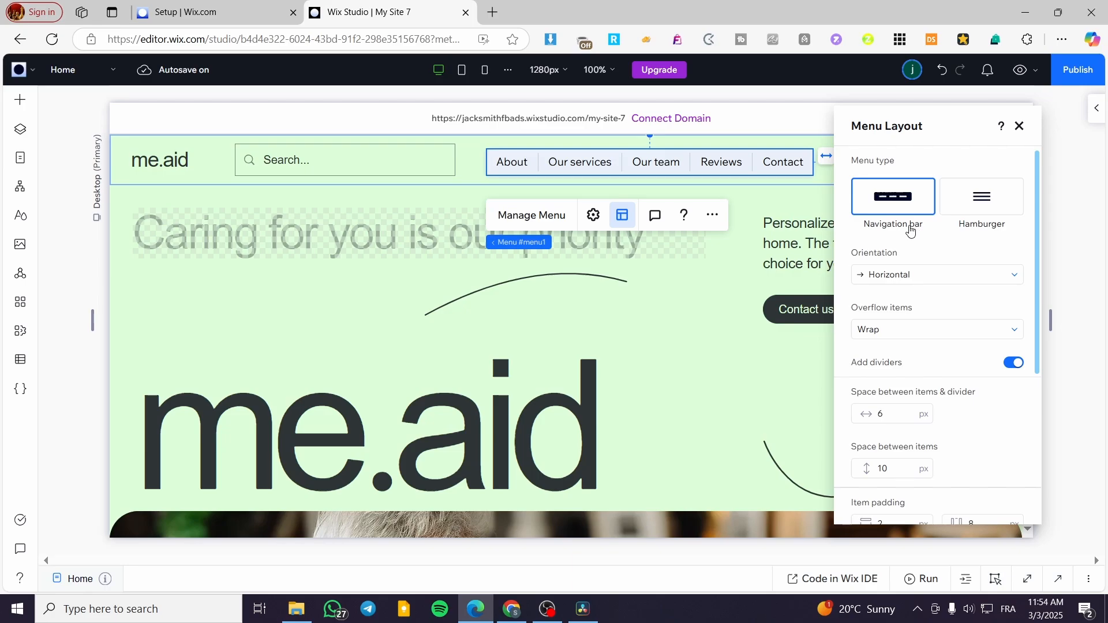
{"action": "left_click", "coordinate": [984, 202]}
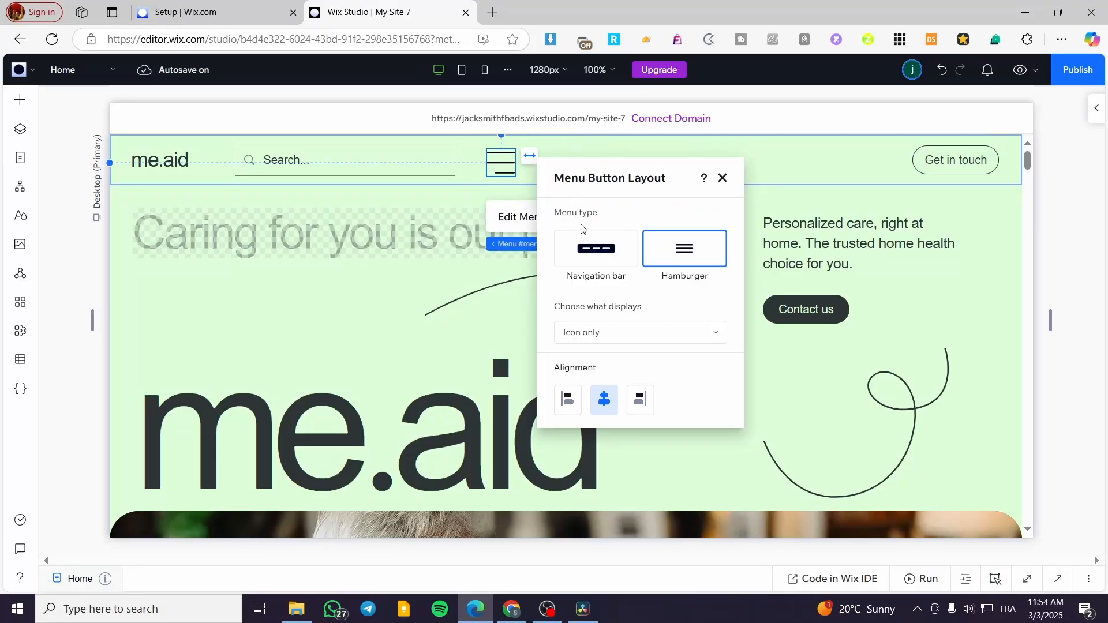
{"action": "left_click", "coordinate": [584, 247]}
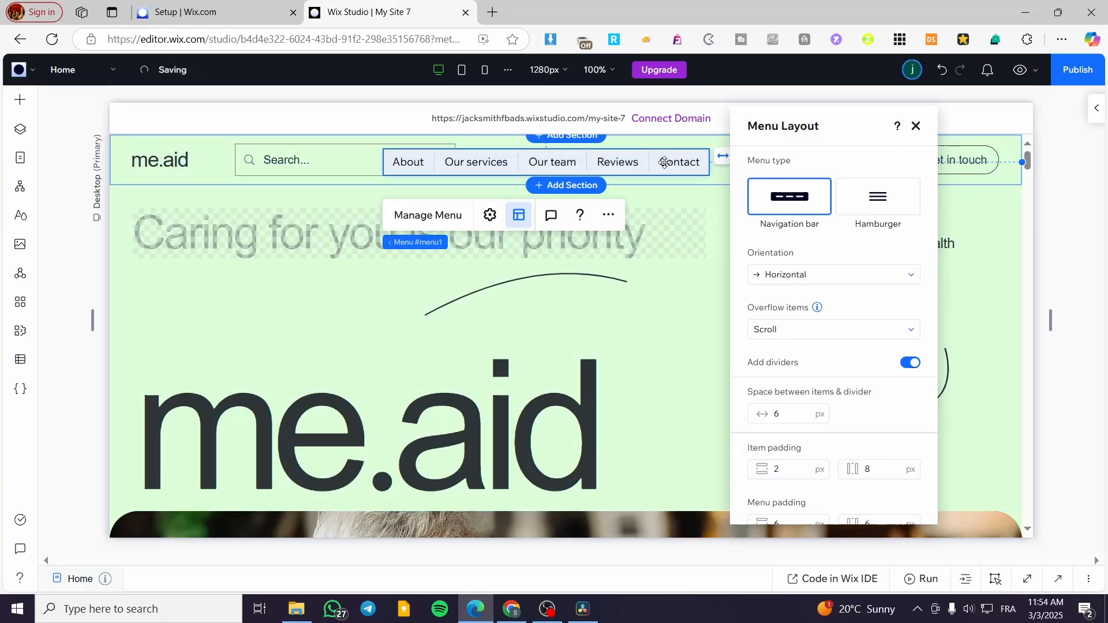
{"action": "left_click_drag", "start_coordinate": [664, 164], "coordinate": [776, 162]}
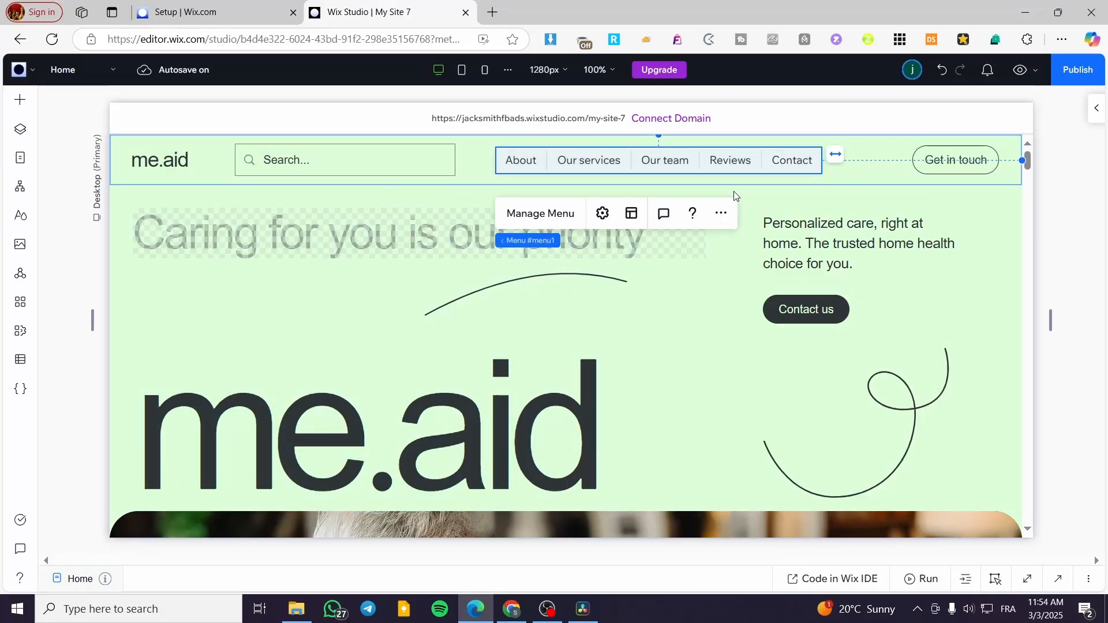
Step: Reopen the header menu's layout settings and examine the orientation and overflow items options
{"action": "left_click", "coordinate": [631, 213]}
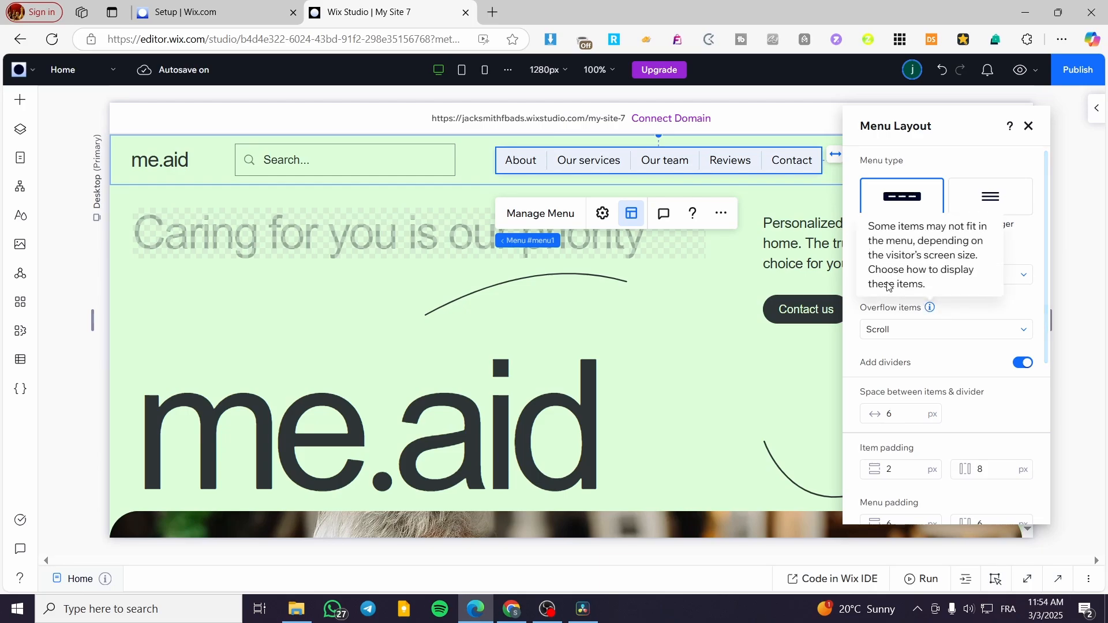
{"action": "left_click", "coordinate": [1023, 274]}
{"action": "left_click", "coordinate": [1025, 275]}
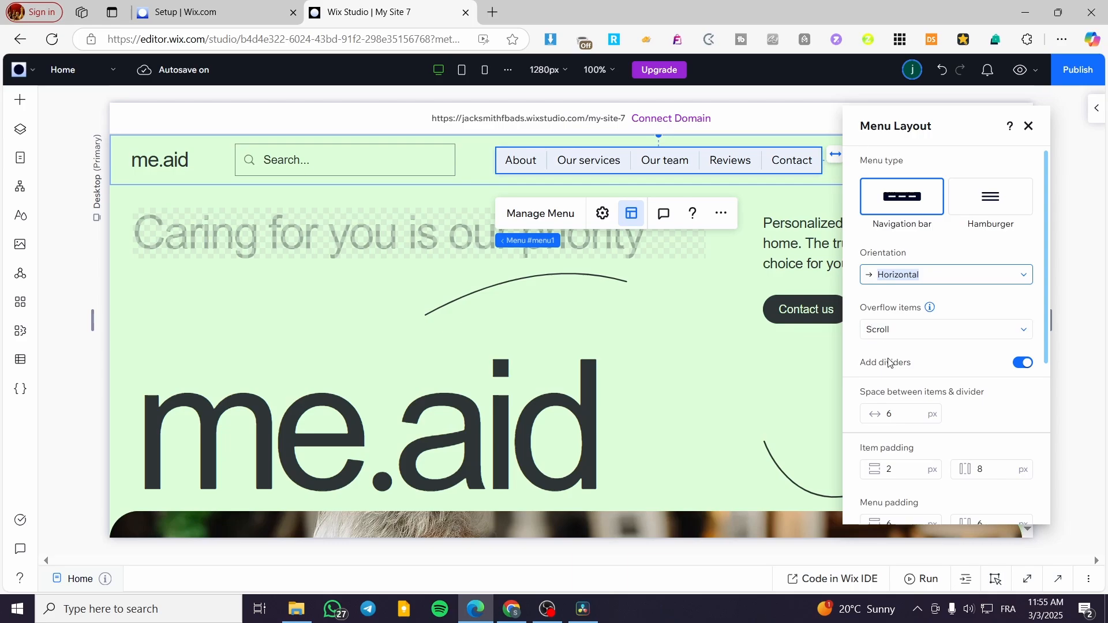
{"action": "left_click", "coordinate": [928, 327]}
{"action": "left_click", "coordinate": [929, 328]}
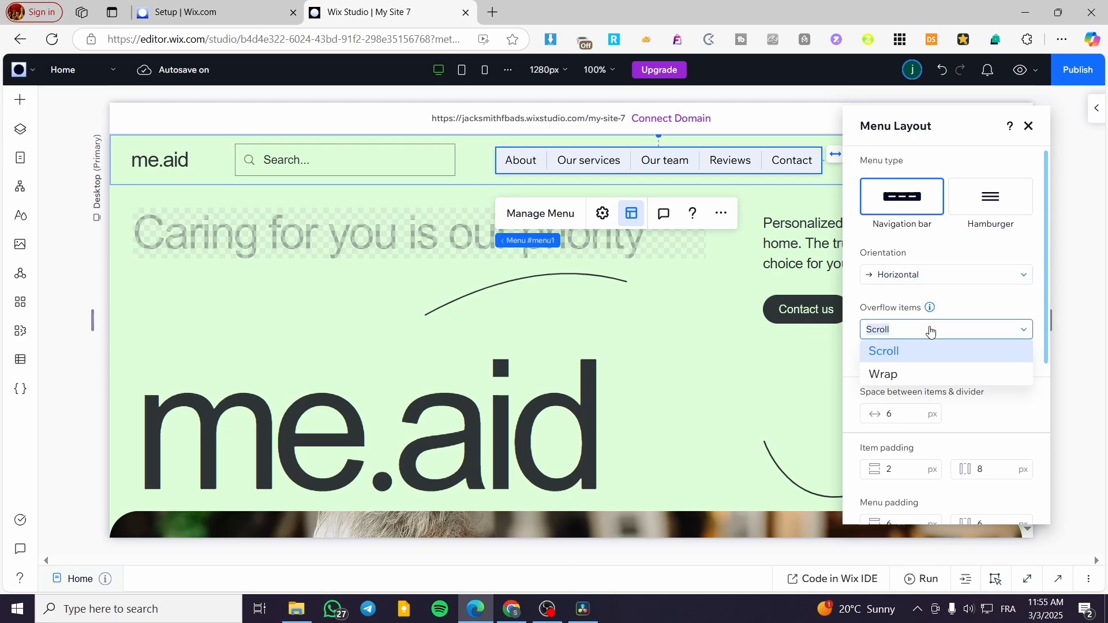
{"action": "left_click", "coordinate": [979, 308]}
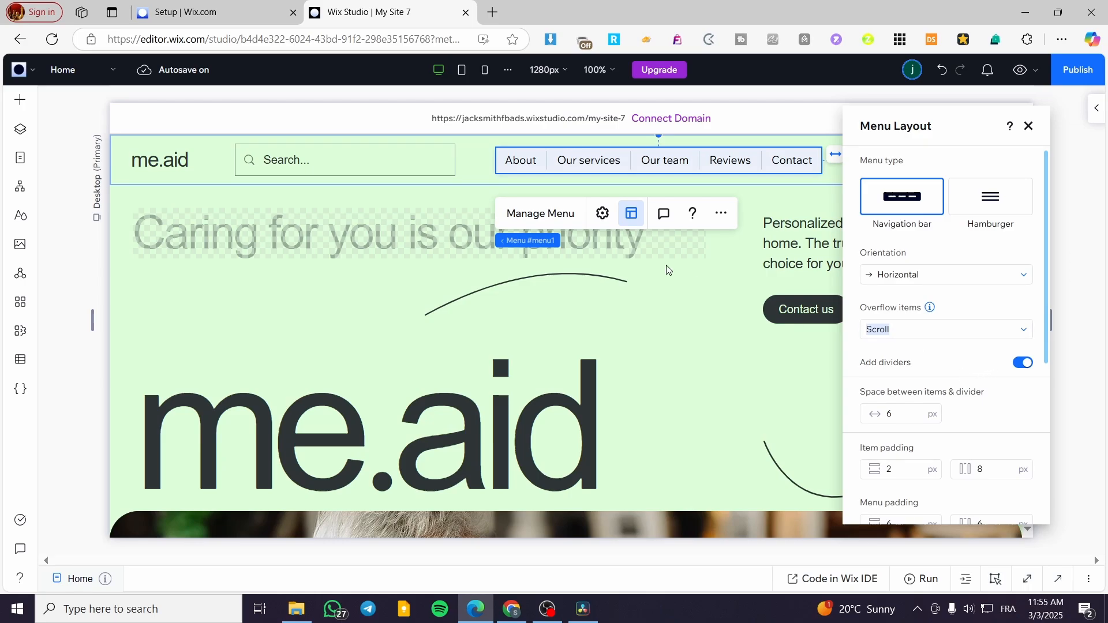
Step: Try the header menu without dividers and turn the dividers back on
{"action": "left_click", "coordinate": [1025, 364]}
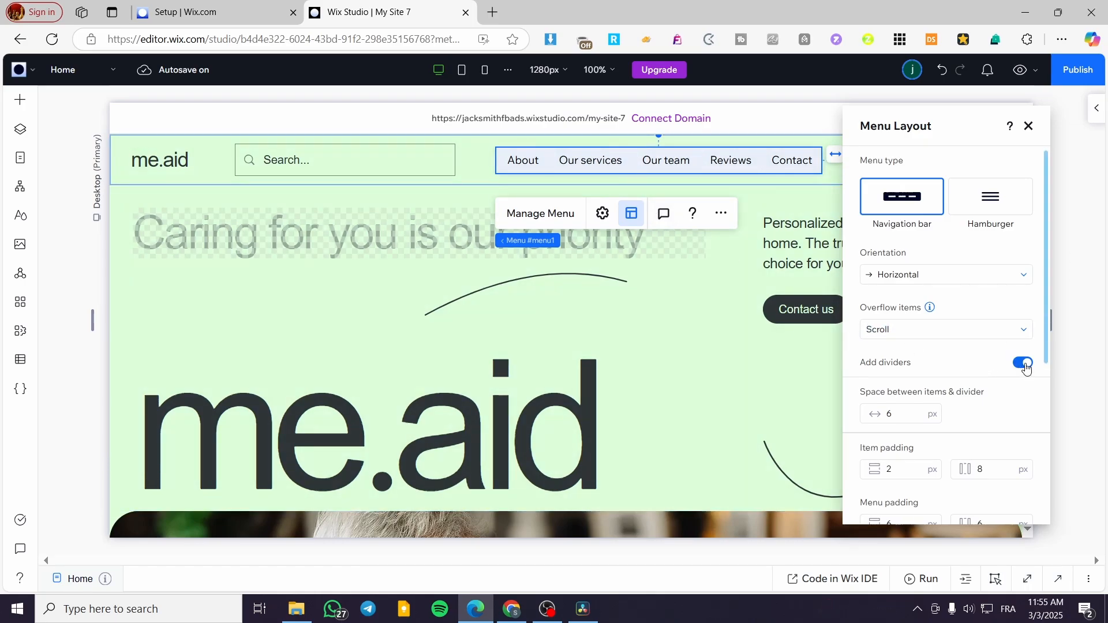
{"action": "left_click", "coordinate": [1024, 363]}
{"action": "left_click", "coordinate": [1024, 363]}
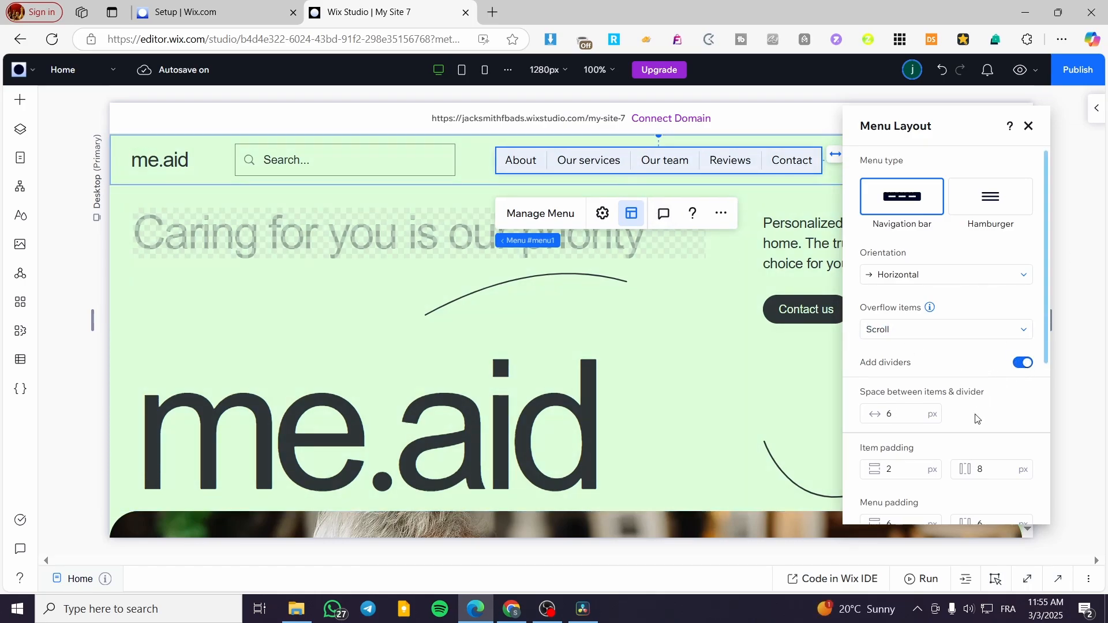
Step: Try the Right to left direction for the header menu items and return to Left to right
{"action": "scroll", "coordinate": [976, 418], "scroll_direction": "down", "scroll_amount": 2}
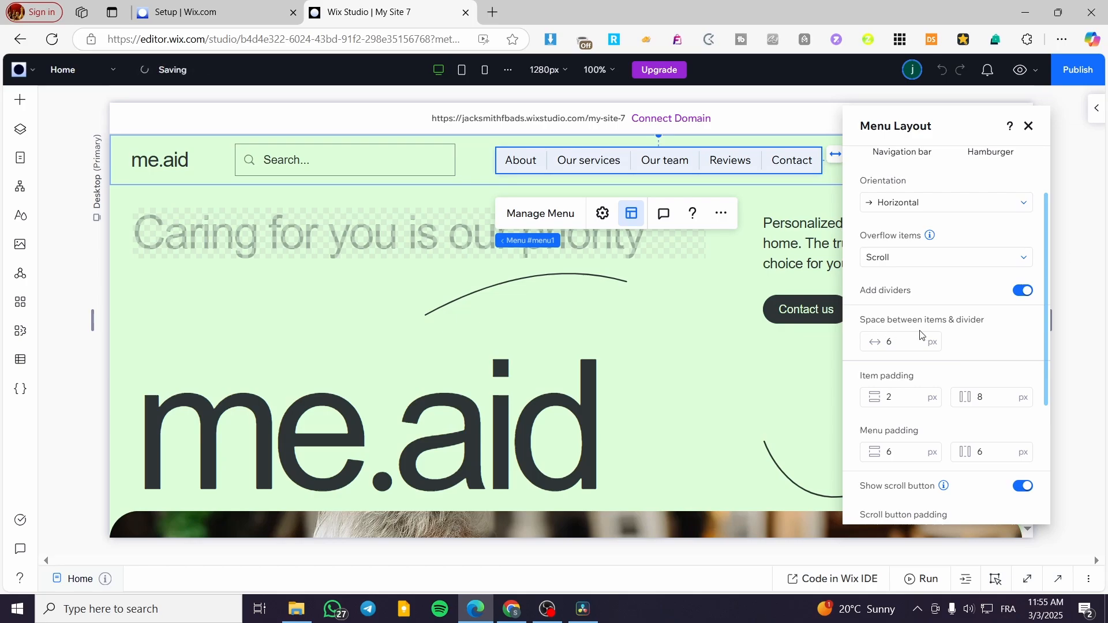
{"action": "scroll", "coordinate": [975, 333], "scroll_direction": "down", "scroll_amount": 3}
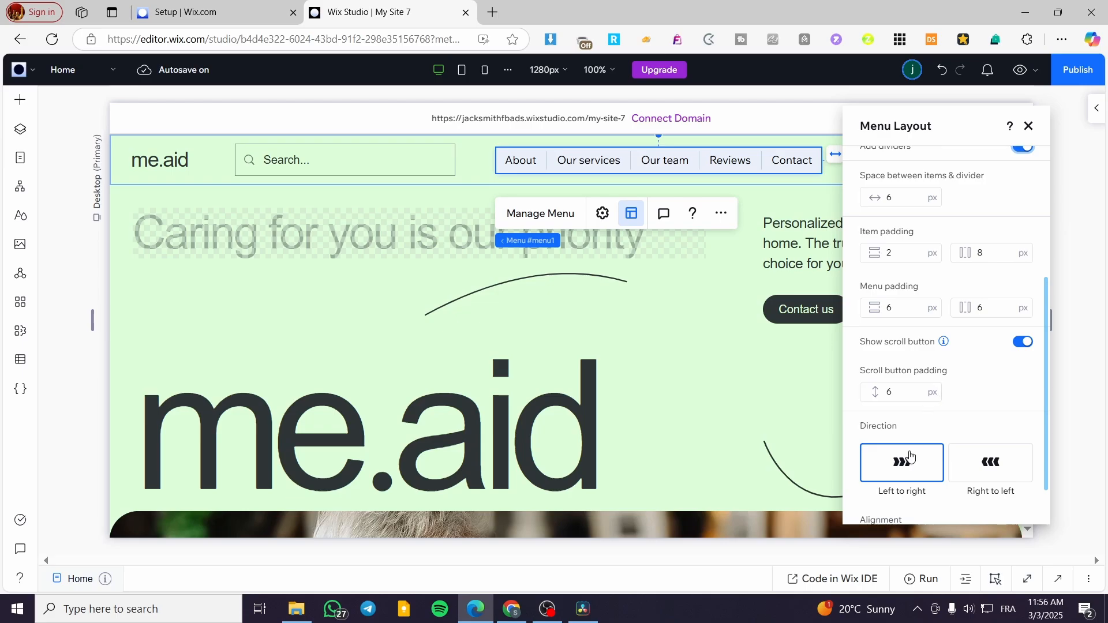
{"action": "left_click", "coordinate": [988, 461]}
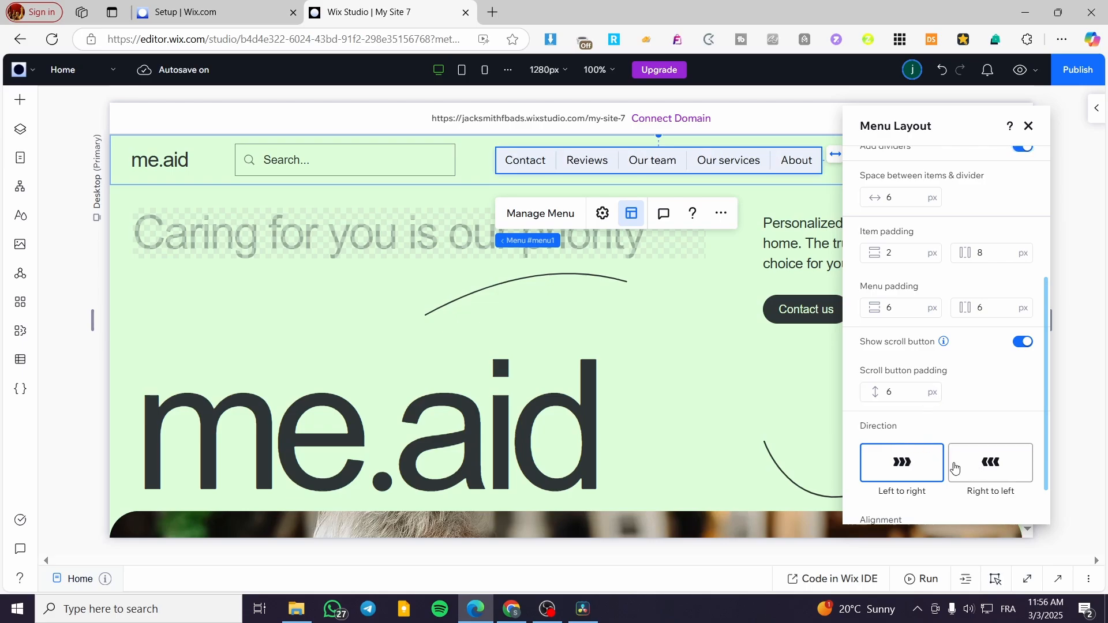
{"action": "left_click", "coordinate": [900, 470]}
{"action": "left_click", "coordinate": [988, 465]}
{"action": "left_click", "coordinate": [914, 471]}
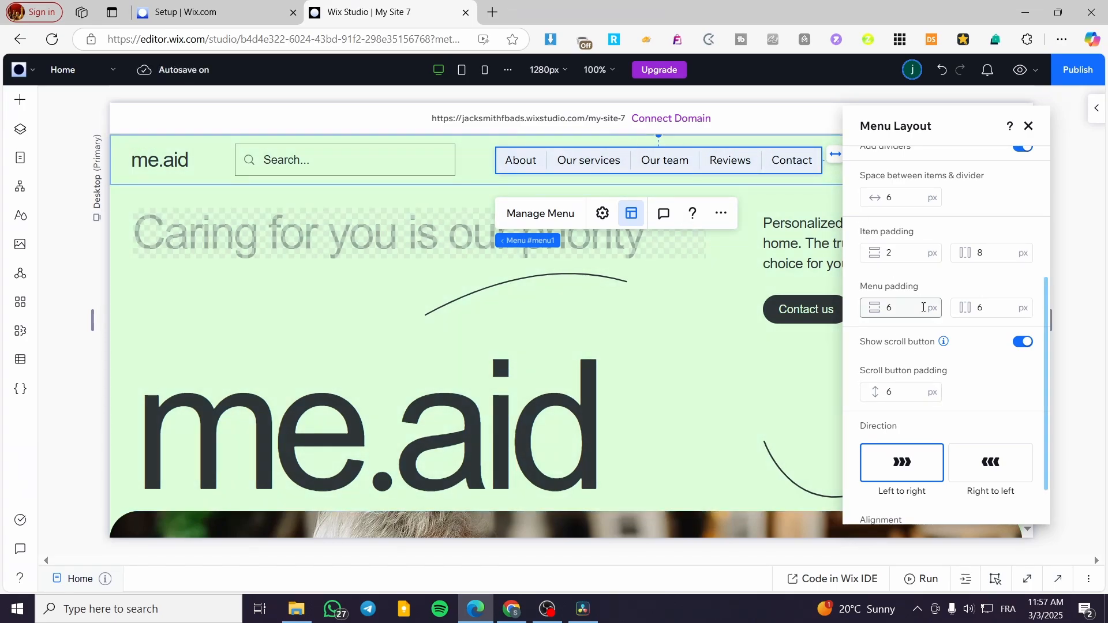
Step: Try the Left and Center alignments for the header menu, restore Justify, and close the layout settings
{"action": "scroll", "coordinate": [926, 328], "scroll_direction": "down", "scroll_amount": 1}
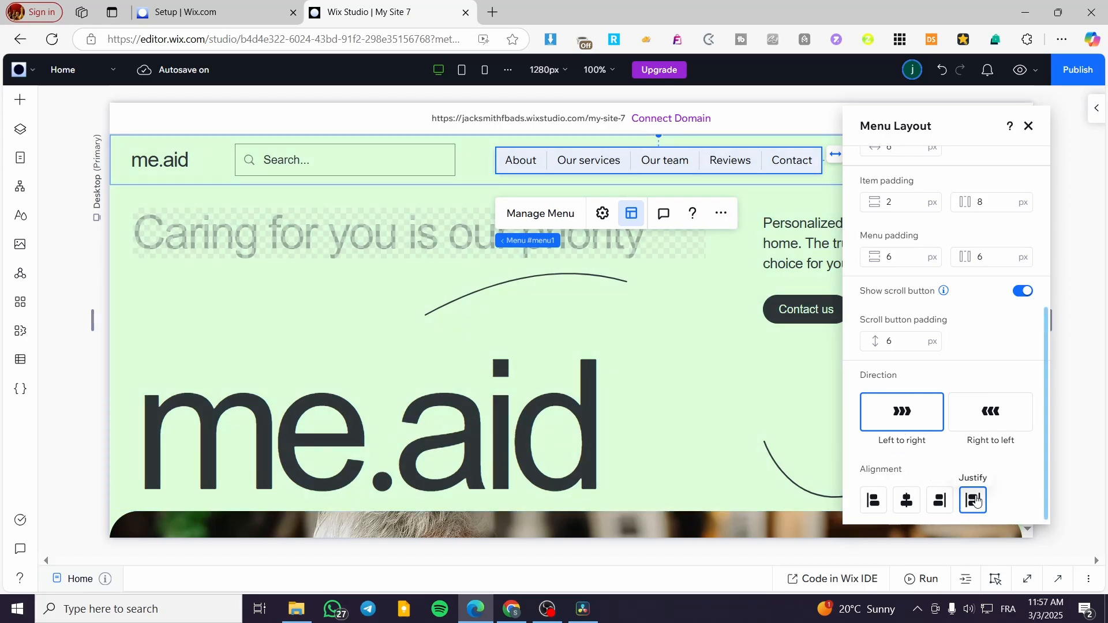
{"action": "left_click", "coordinate": [875, 502]}
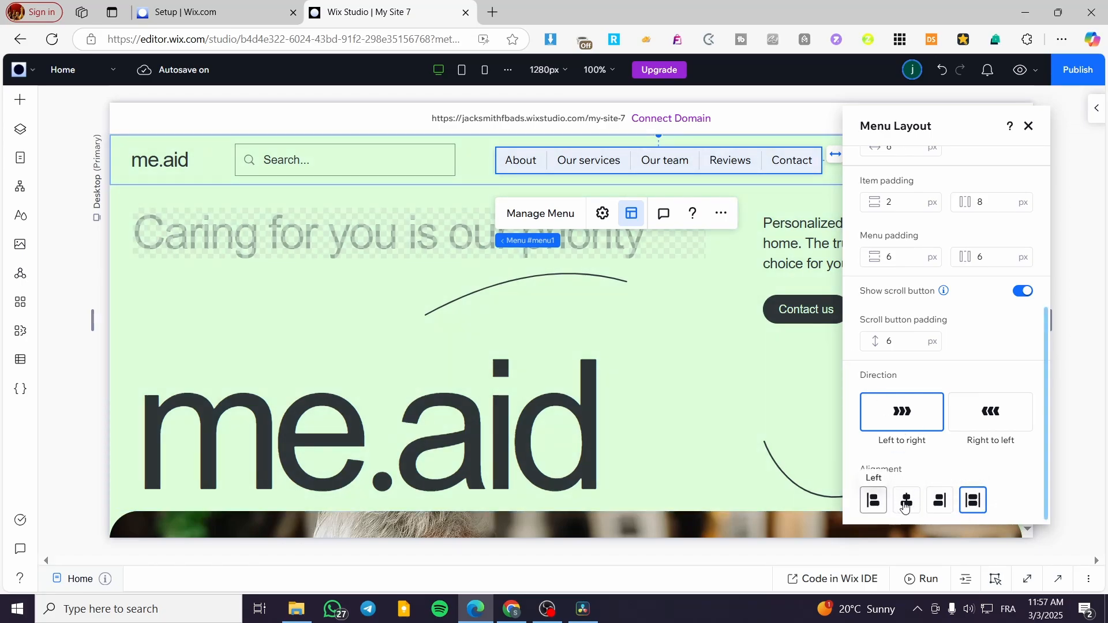
{"action": "left_click", "coordinate": [905, 504]}
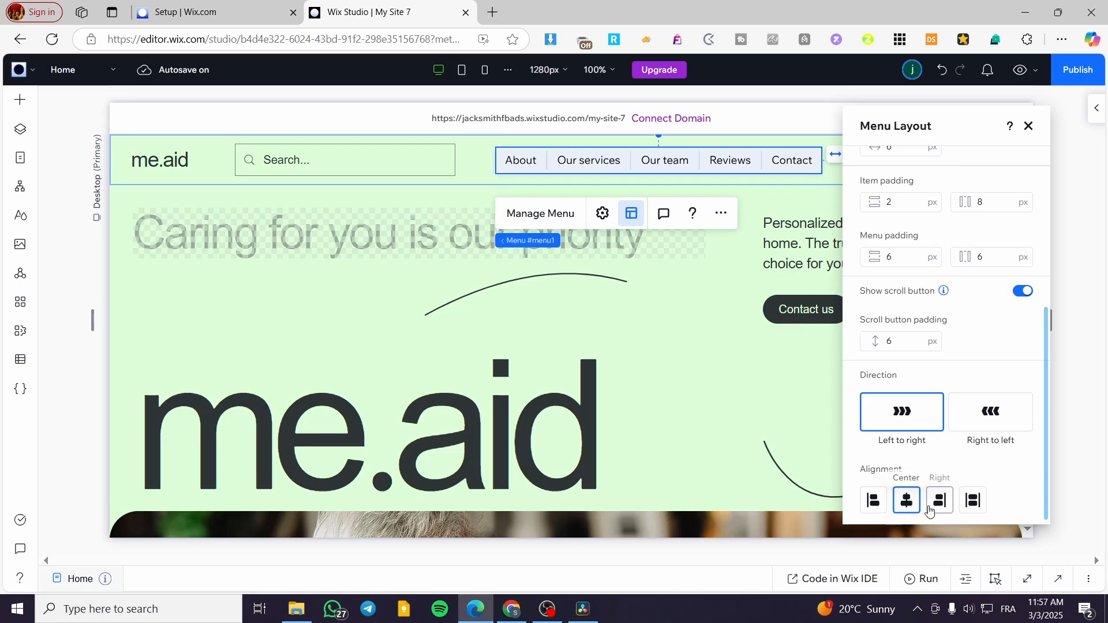
{"action": "left_click", "coordinate": [965, 505]}
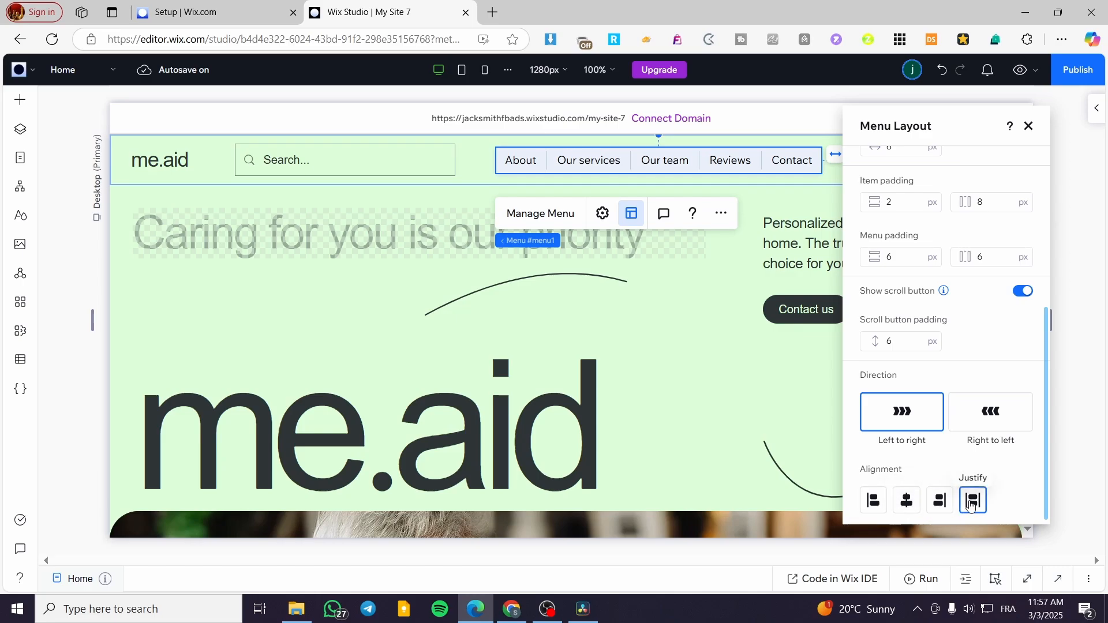
{"action": "left_click", "coordinate": [1029, 126]}
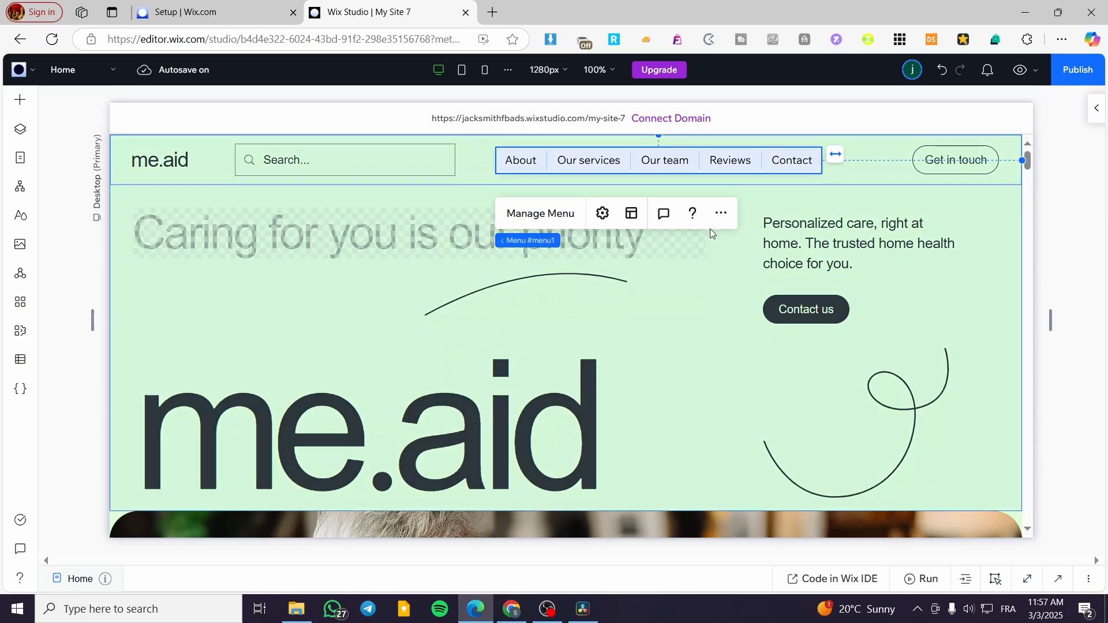
Step: Add the horizontal menu with rounded, outlined items to the About us section, above the commitment heading
{"action": "scroll", "coordinate": [823, 214], "scroll_direction": "down", "scroll_amount": 10}
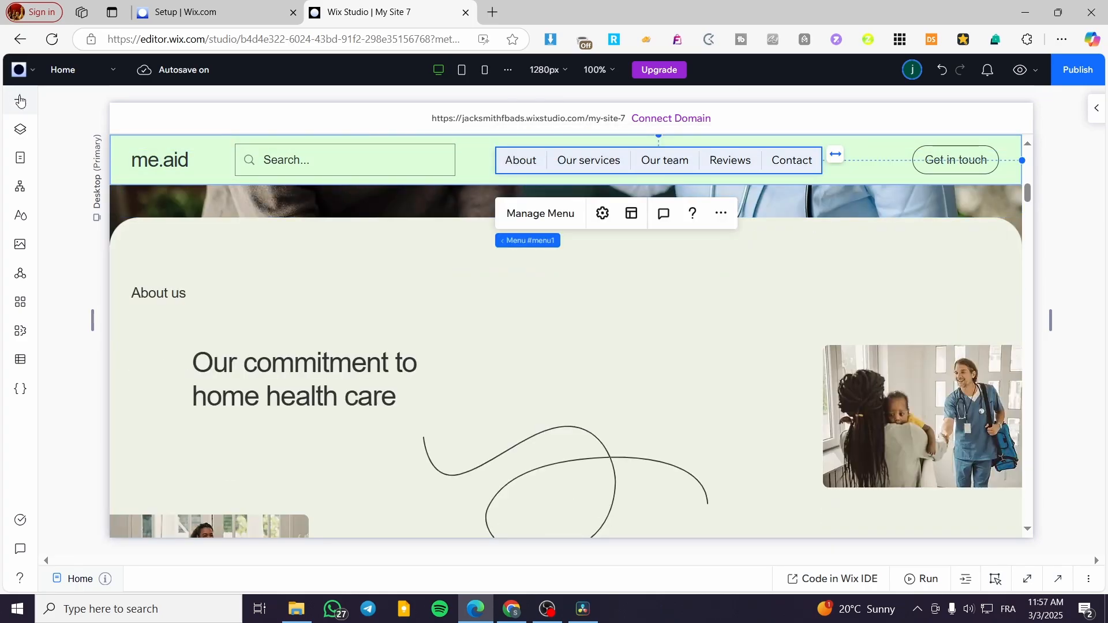
{"action": "left_click", "coordinate": [20, 100]}
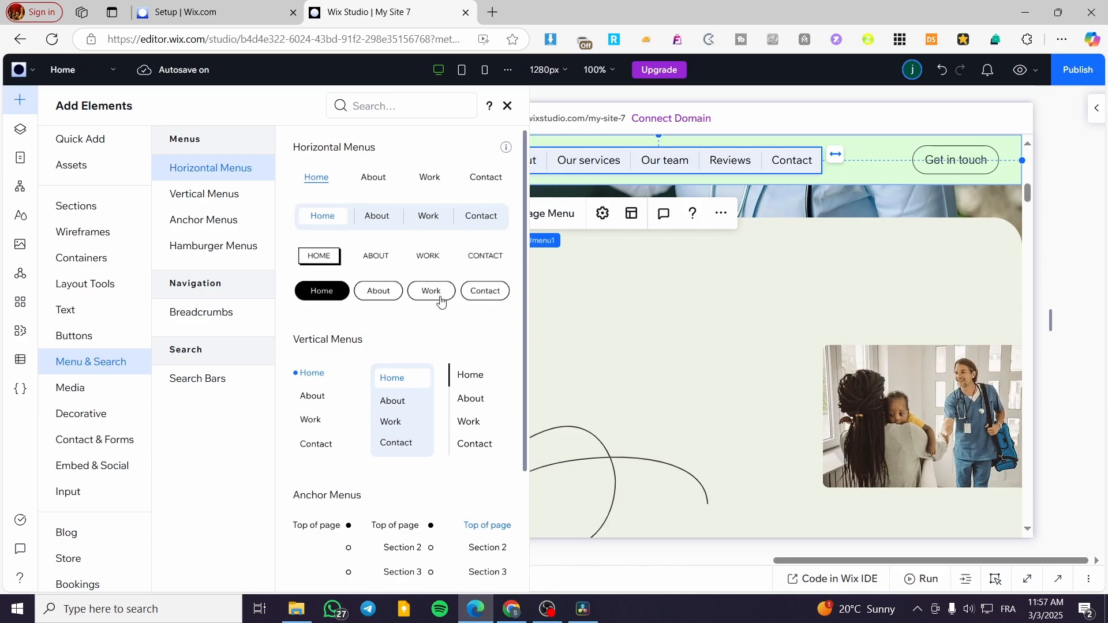
{"action": "left_click_drag", "start_coordinate": [442, 302], "coordinate": [601, 306]}
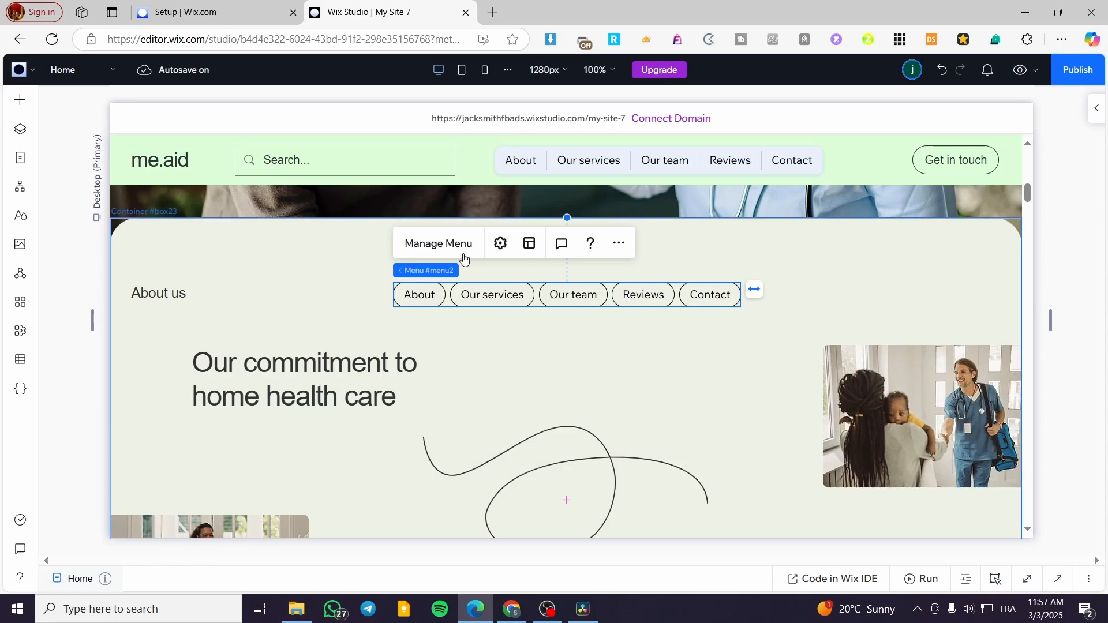
Step: View the new menu's animation settings, expand its design options, and choose Menu container as the part to design
{"action": "left_click", "coordinate": [501, 243]}
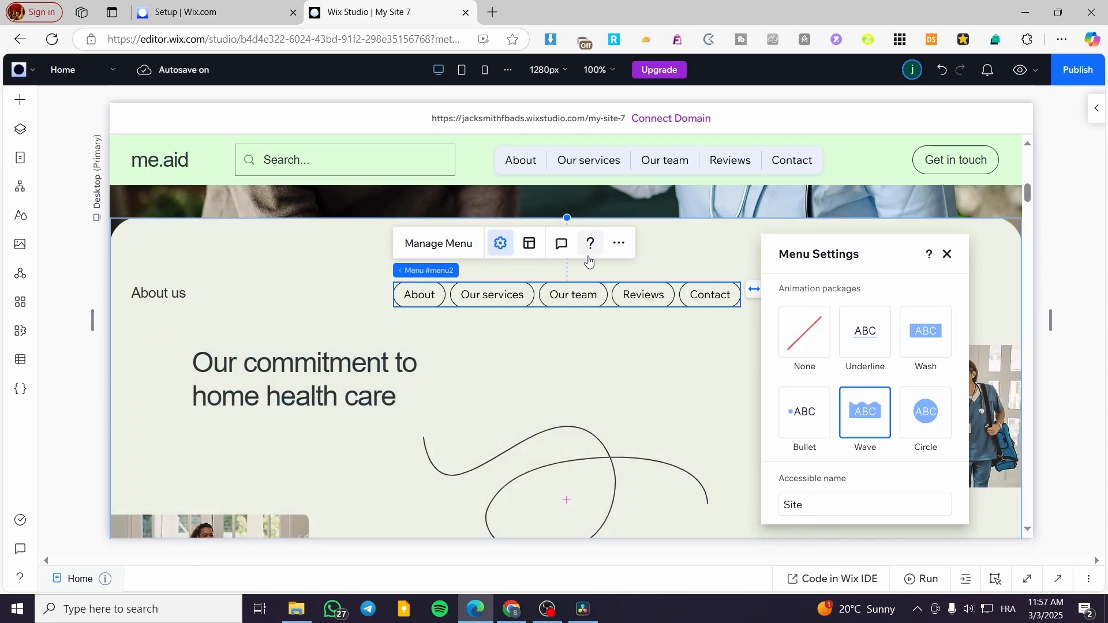
{"action": "left_click", "coordinate": [1092, 109]}
{"action": "left_click", "coordinate": [975, 324]}
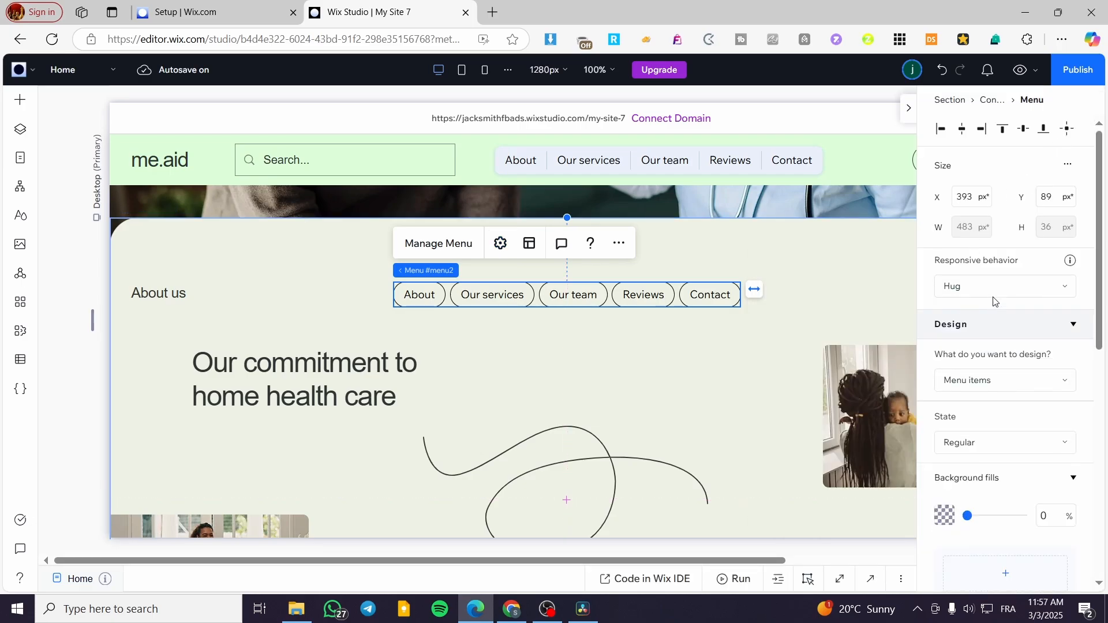
{"action": "left_click", "coordinate": [1004, 382]}
{"action": "left_click", "coordinate": [1008, 409]}
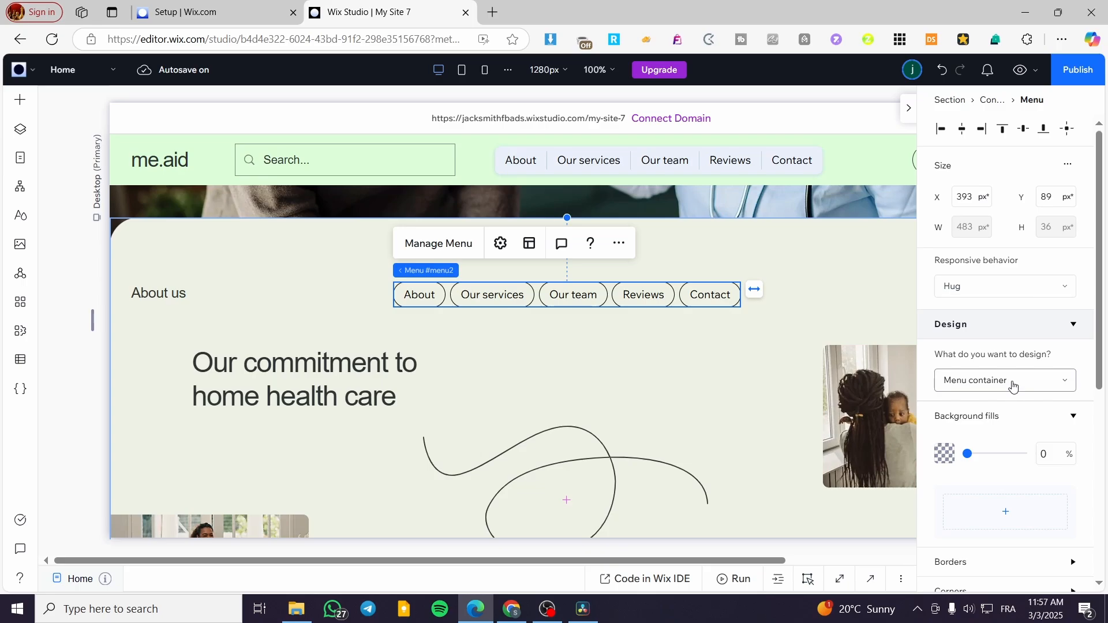
Step: Review the corner and border options of the new menu's container and add a shadow to it
{"action": "scroll", "coordinate": [975, 469], "scroll_direction": "down", "scroll_amount": 3}
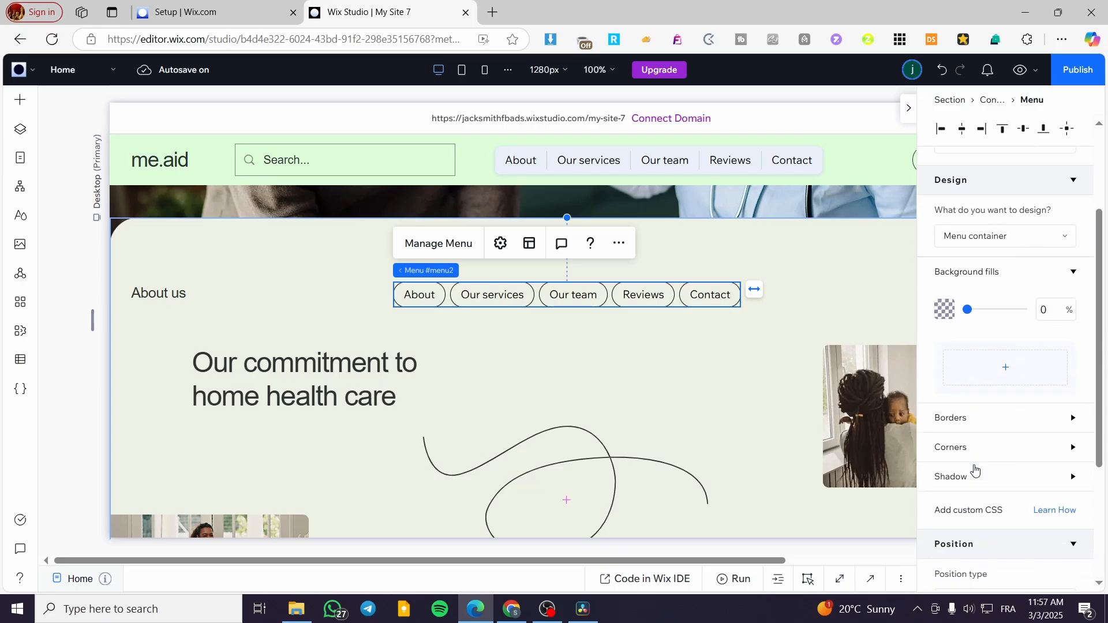
{"action": "left_click", "coordinate": [1067, 450]}
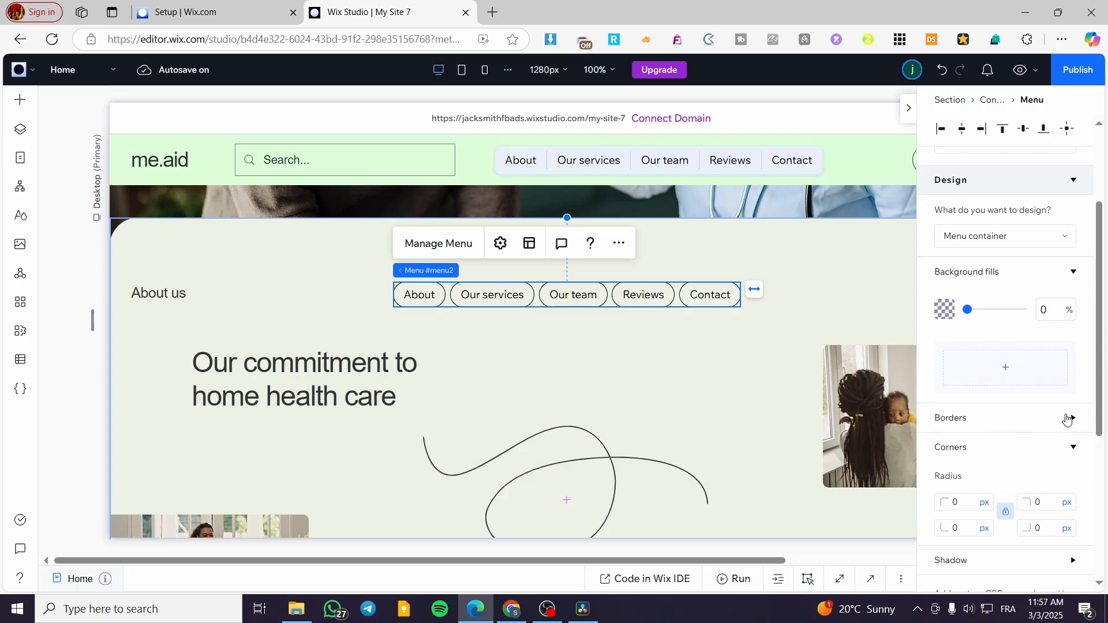
{"action": "left_click", "coordinate": [1071, 418]}
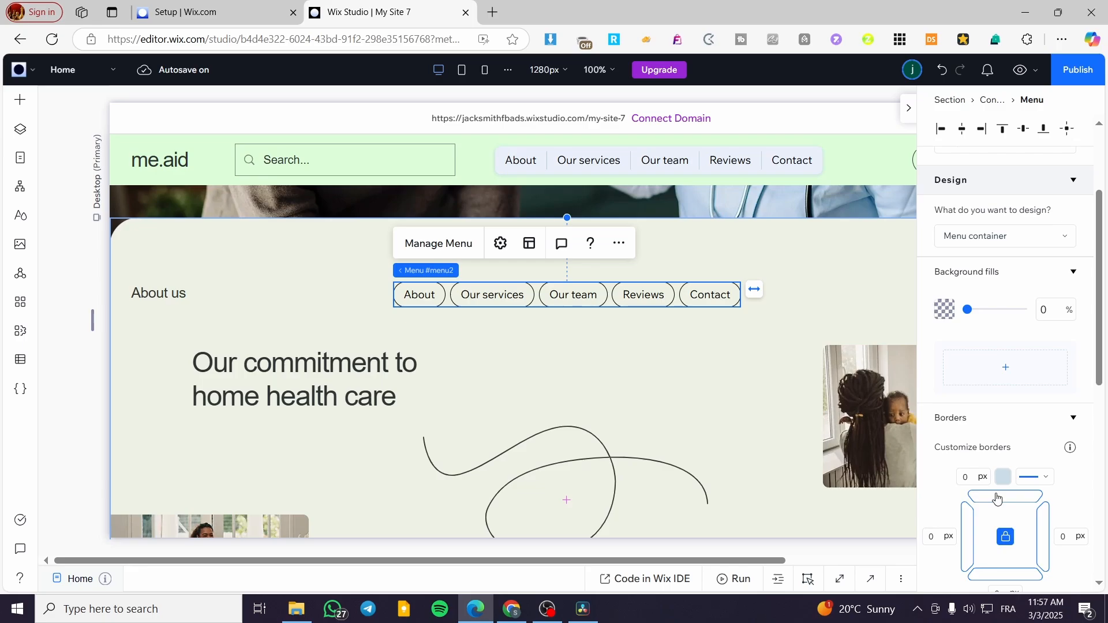
{"action": "scroll", "coordinate": [997, 499], "scroll_direction": "down", "scroll_amount": 3}
{"action": "scroll", "coordinate": [967, 520], "scroll_direction": "down", "scroll_amount": 4}
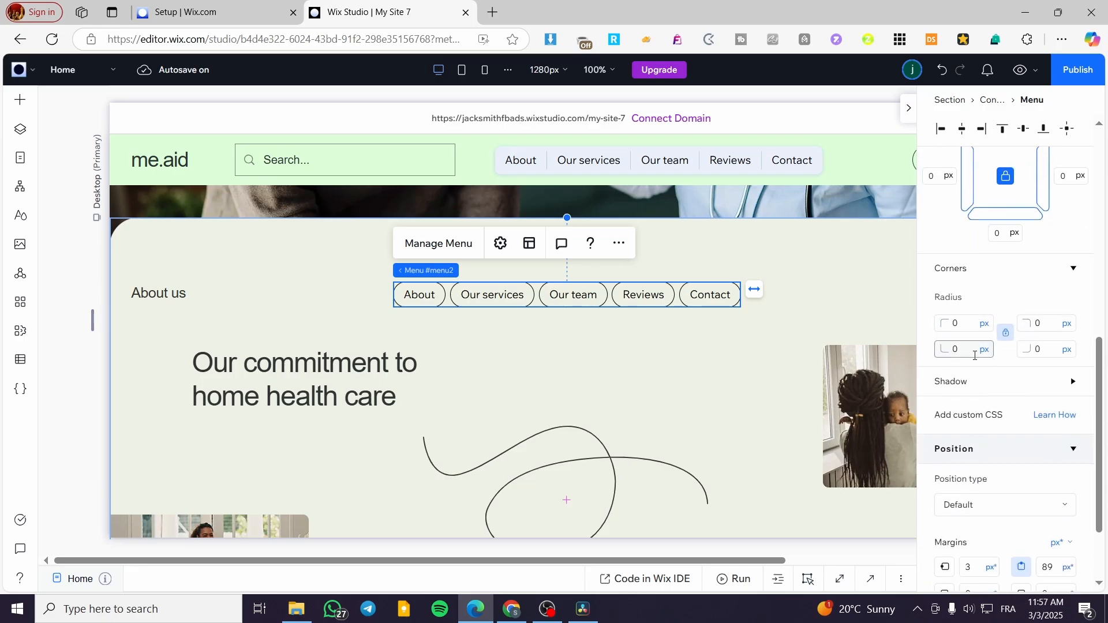
{"action": "left_click", "coordinate": [999, 383]}
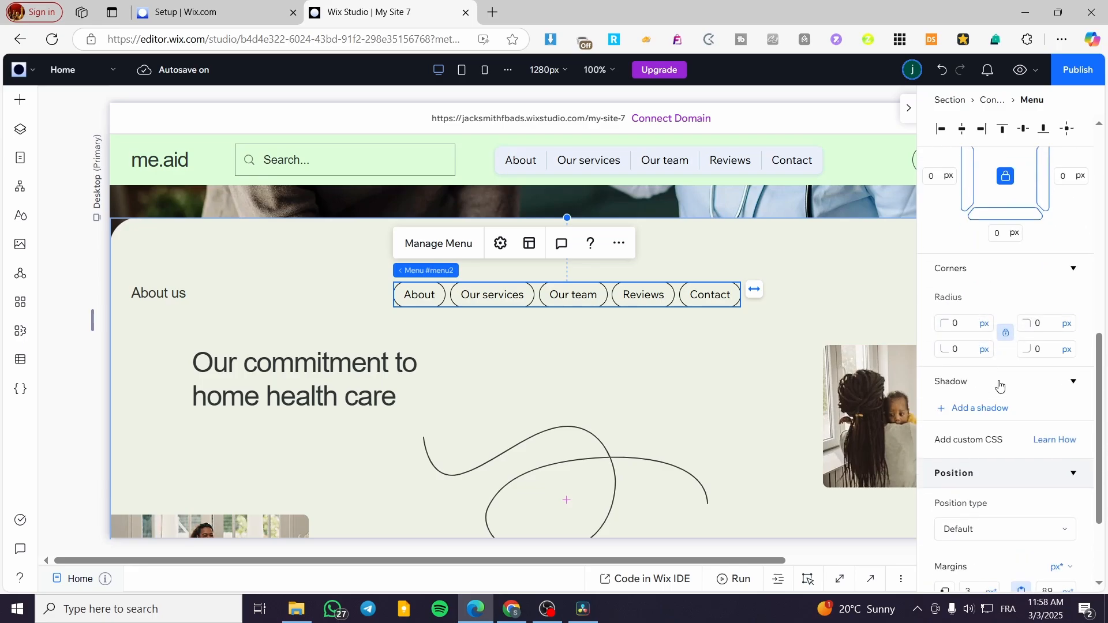
{"action": "left_click", "coordinate": [999, 414]}
Step: Try a shadow on the container holding the commitment heading, turn it off again, and select the outer About us container
{"action": "left_click", "coordinate": [715, 359]}
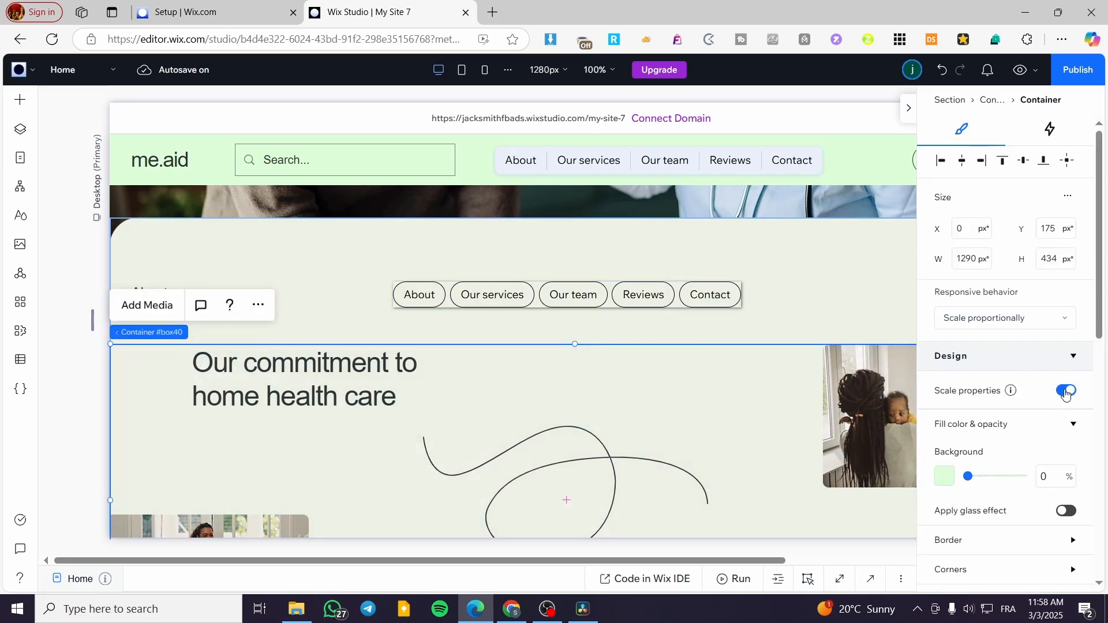
{"action": "scroll", "coordinate": [1036, 441], "scroll_direction": "down", "scroll_amount": 3}
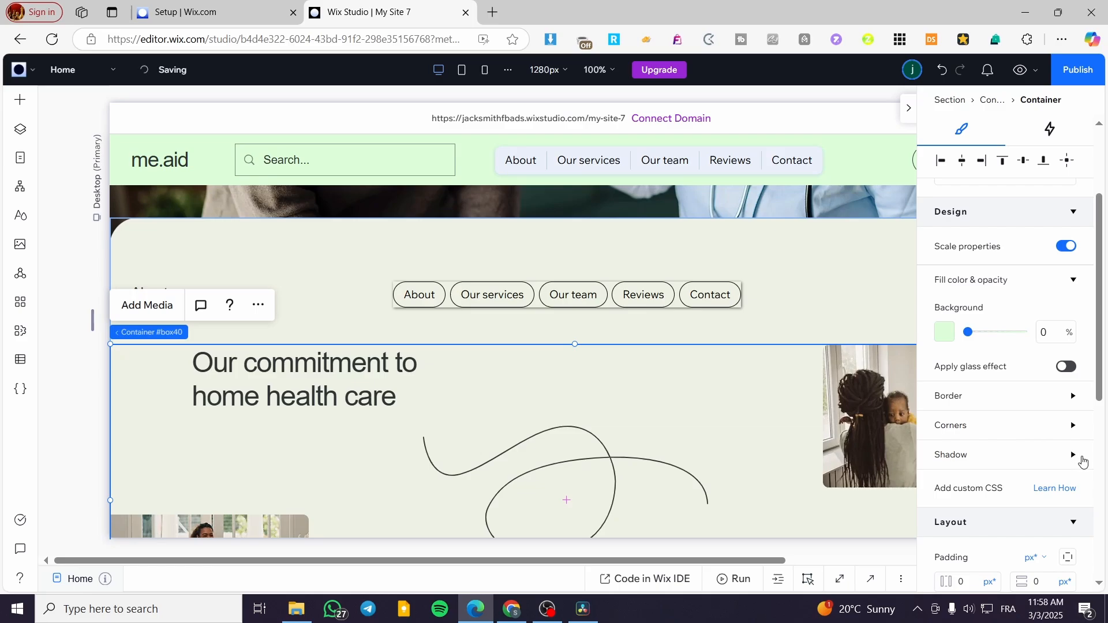
{"action": "left_click", "coordinate": [1083, 462]}
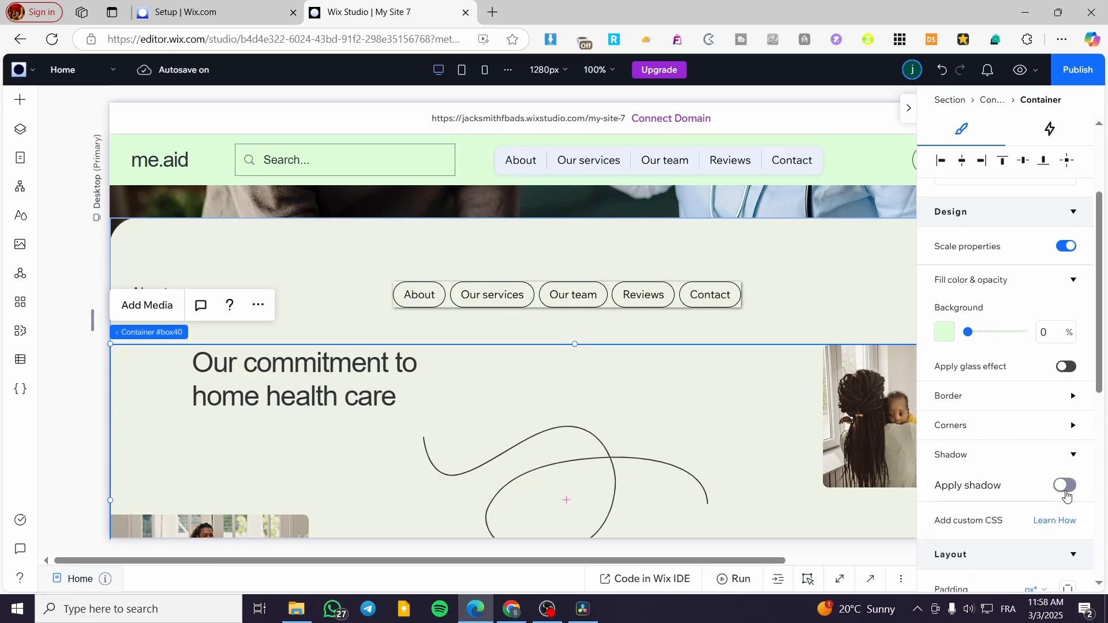
{"action": "left_click", "coordinate": [1066, 488]}
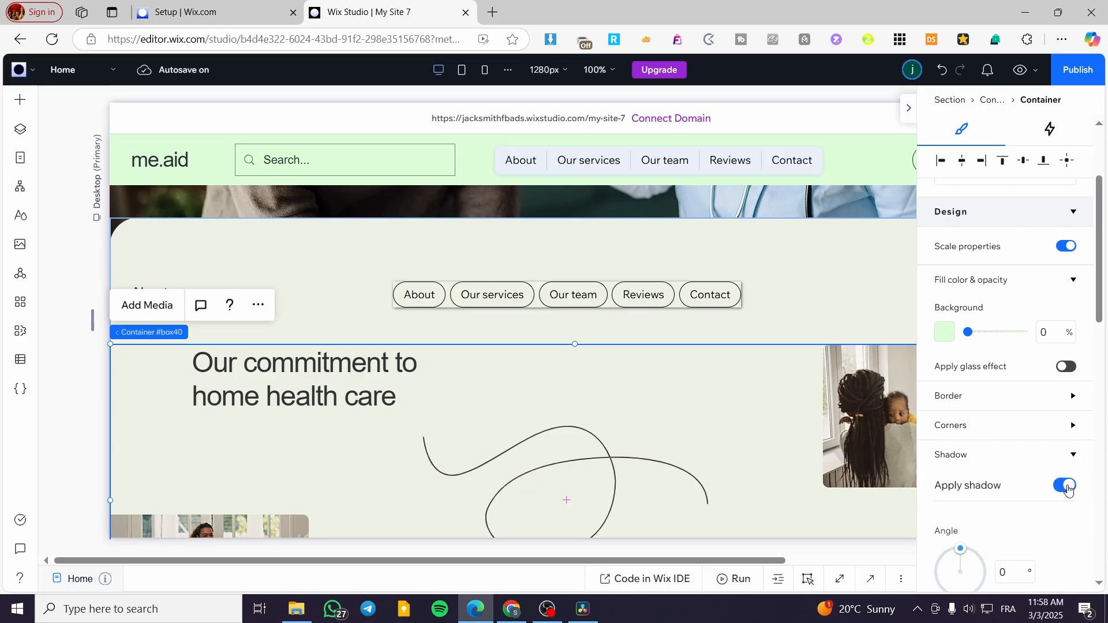
{"action": "left_click", "coordinate": [1066, 488]}
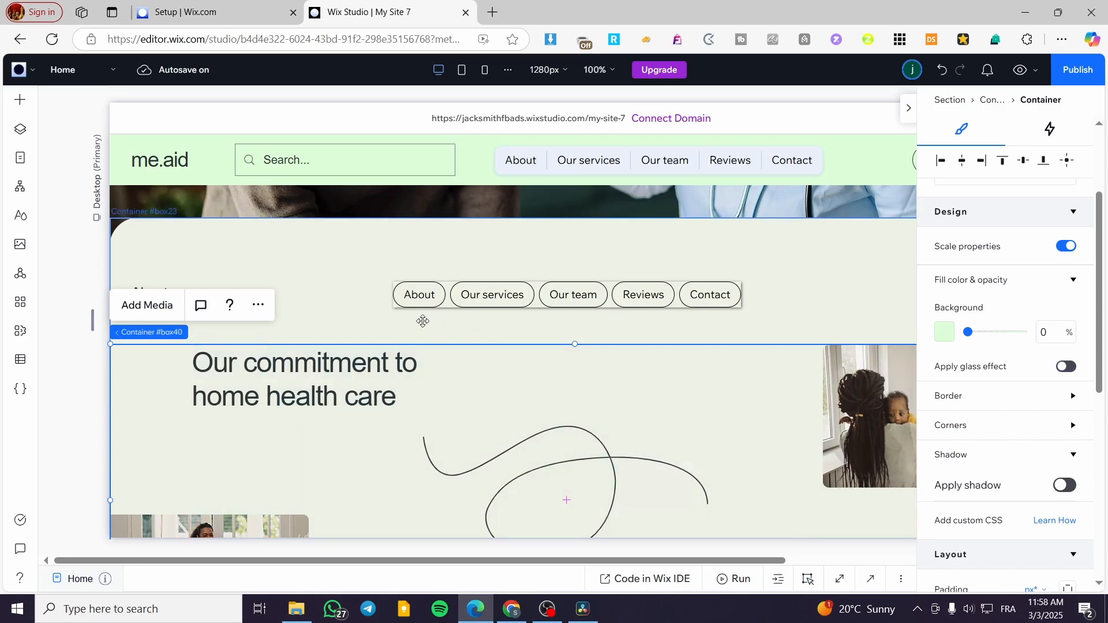
{"action": "left_click", "coordinate": [336, 273]}
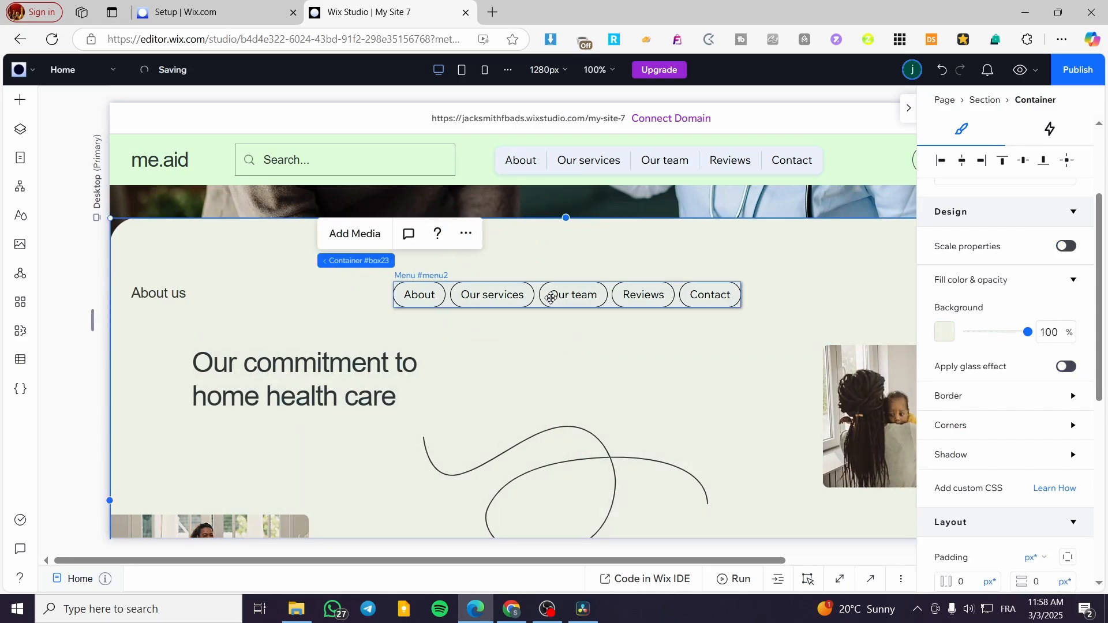